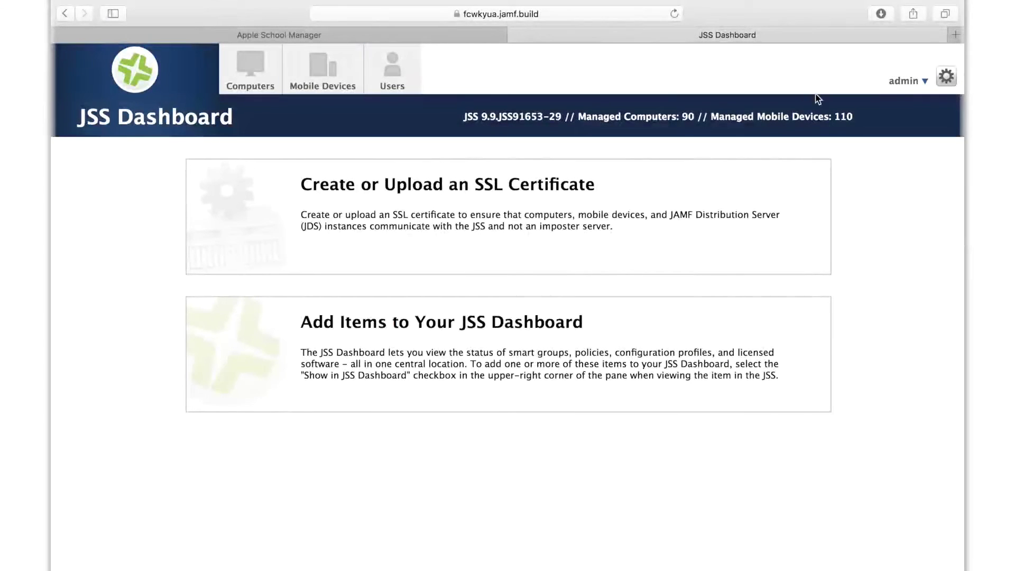
- Download the server's public key from Global Management > Device Enrollment Program settings
{"action": "left_click", "coordinate": [946, 76]}
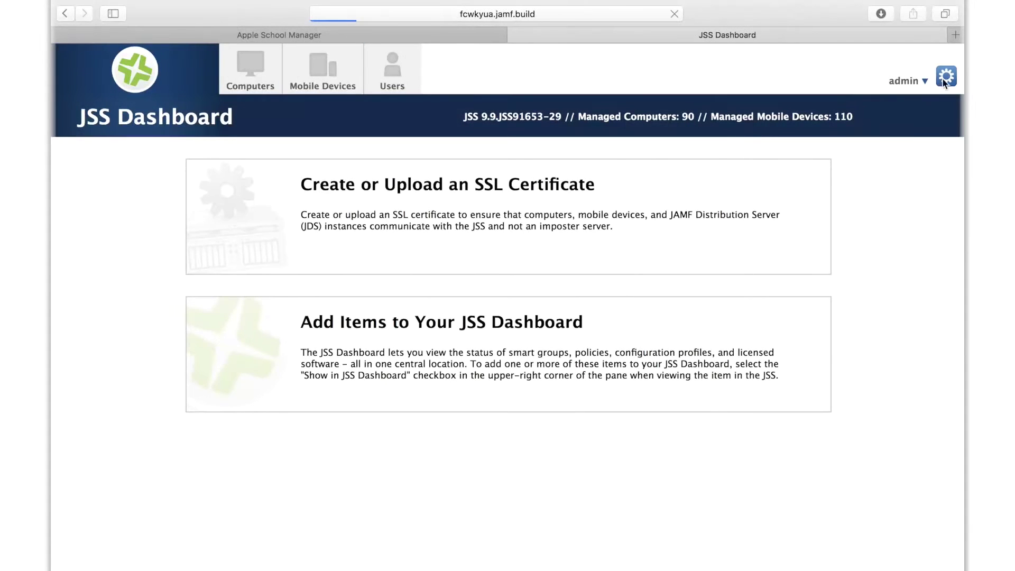
{"action": "left_click", "coordinate": [149, 152]}
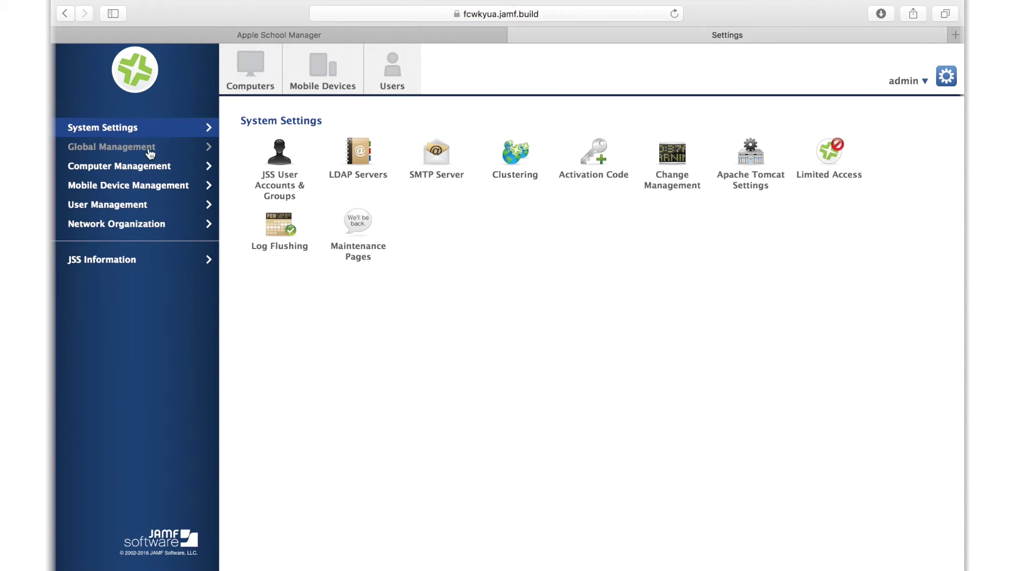
{"action": "left_click", "coordinate": [828, 158]}
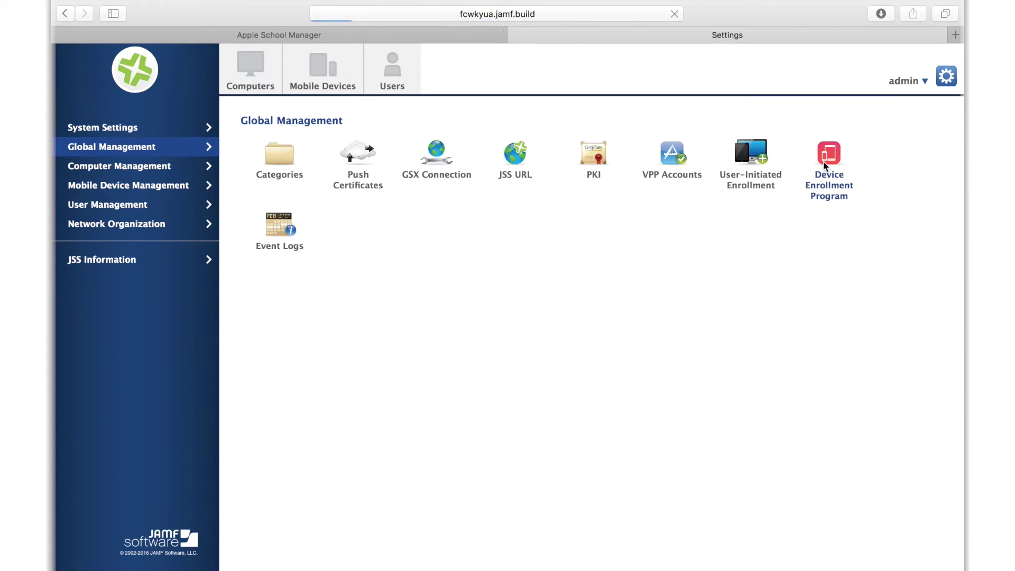
{"action": "left_click", "coordinate": [343, 156]}
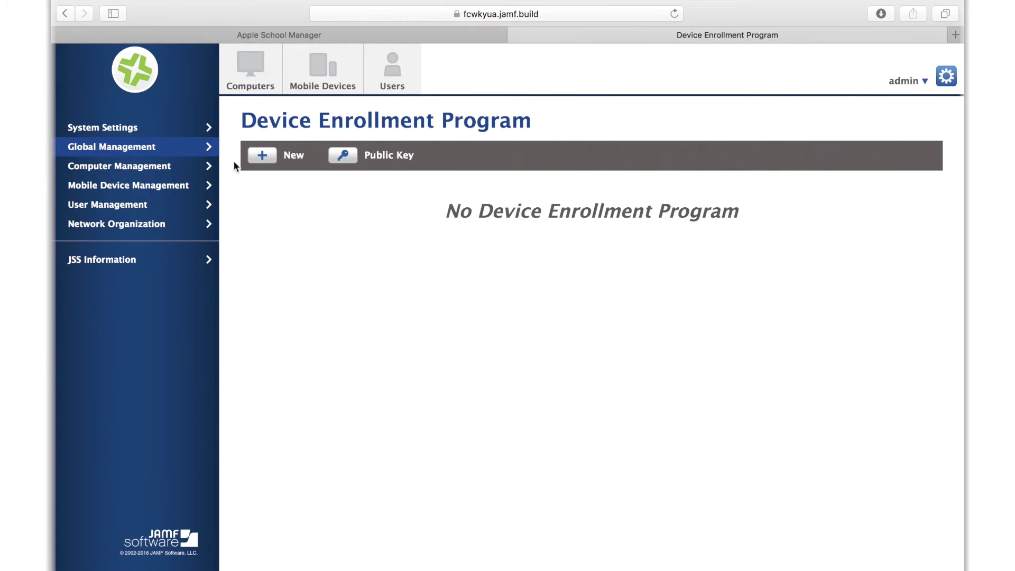
{"action": "left_click", "coordinate": [254, 159]}
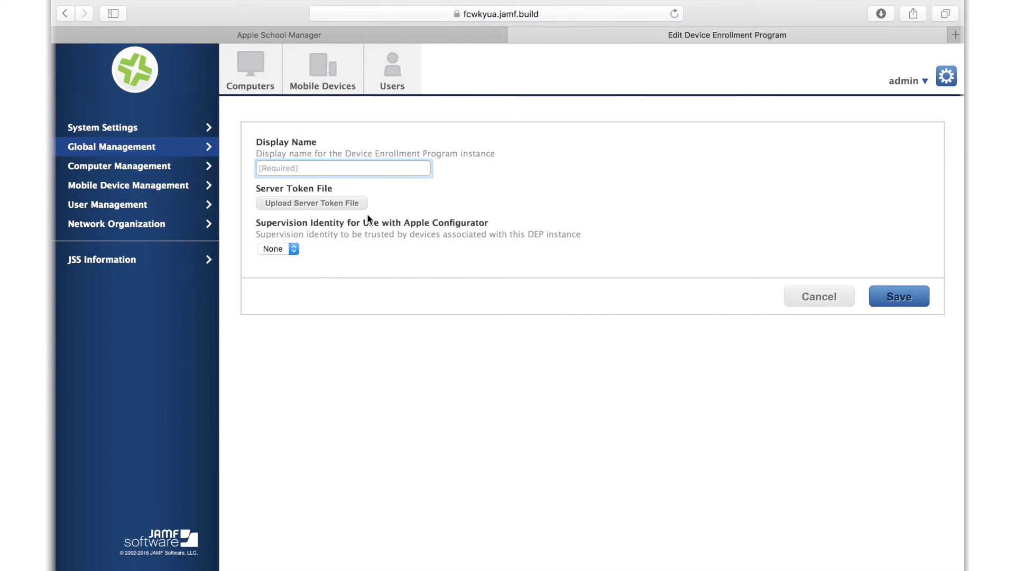
- Name the DEP instance 'Apple School Manager', upload the Apple School Demo .p7m token, and save
{"action": "type", "text": "Apple School Manager"}
{"action": "left_click", "coordinate": [348, 202]}
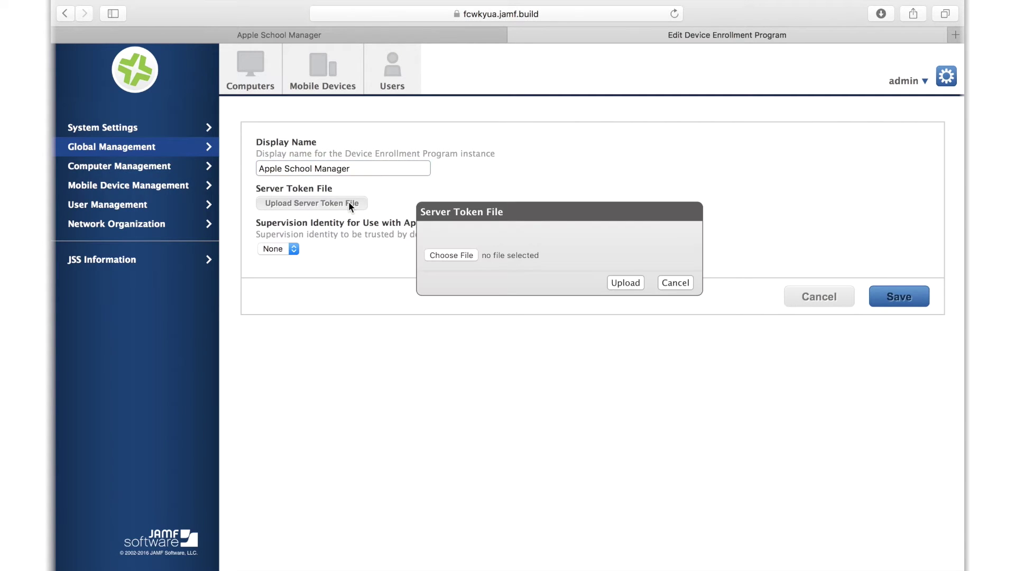
{"action": "left_click", "coordinate": [458, 258]}
{"action": "left_click", "coordinate": [878, 547]}
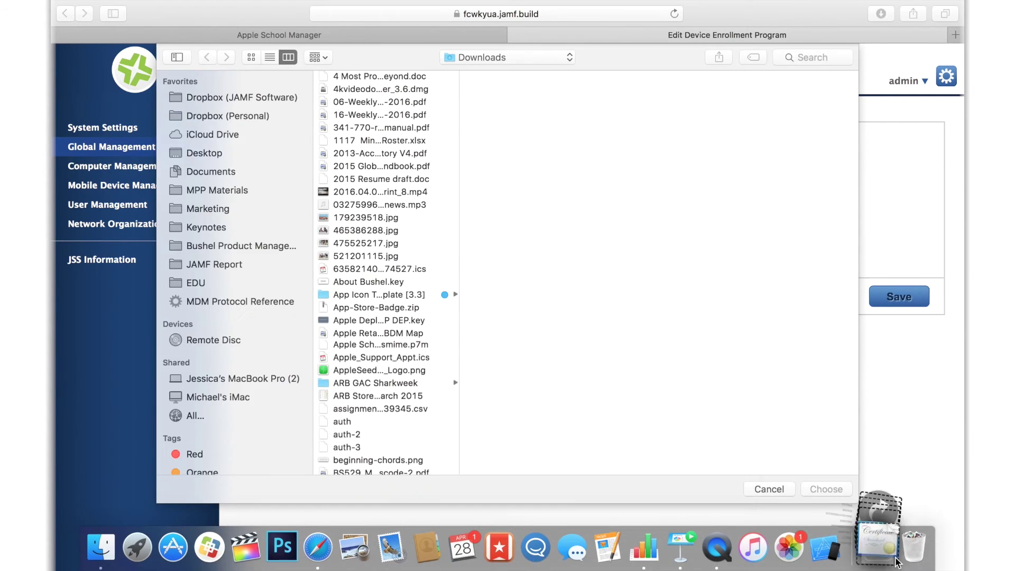
{"action": "left_click_drag", "start_coordinate": [886, 520], "coordinate": [635, 349]}
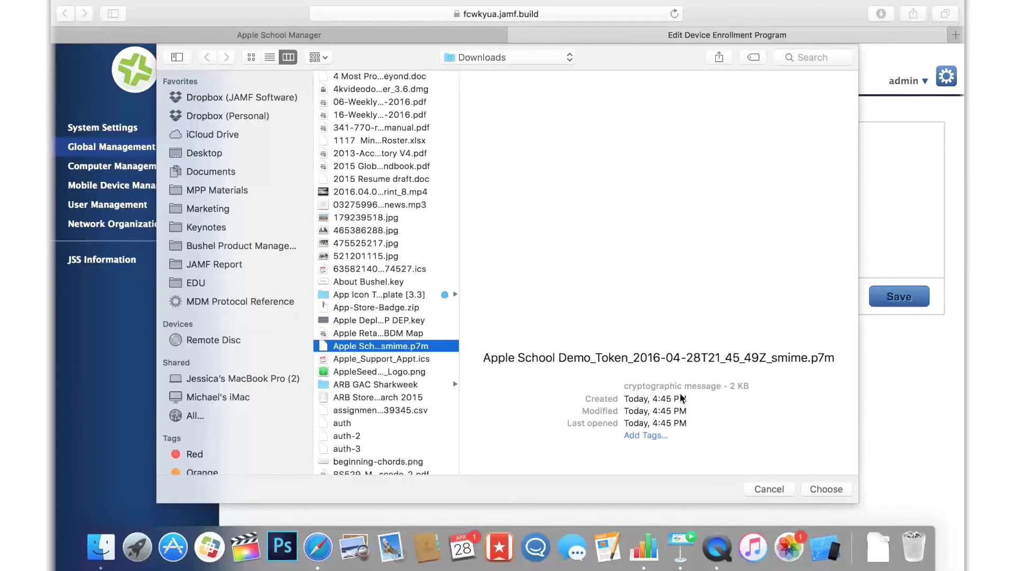
{"action": "left_click", "coordinate": [822, 488]}
{"action": "left_click", "coordinate": [635, 284]}
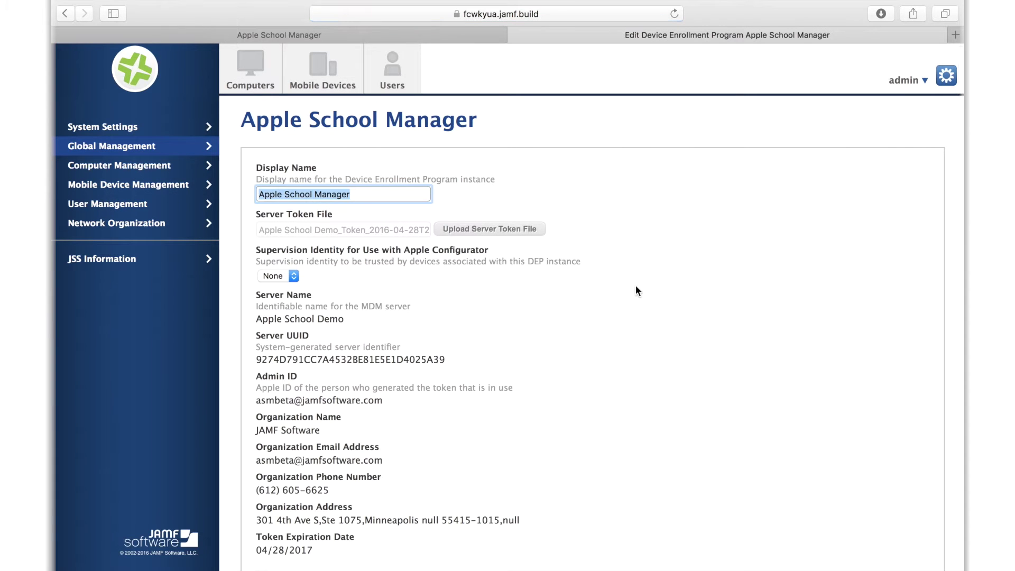
{"action": "scroll", "coordinate": [635, 290], "scroll_direction": "down", "scroll_amount": 3}
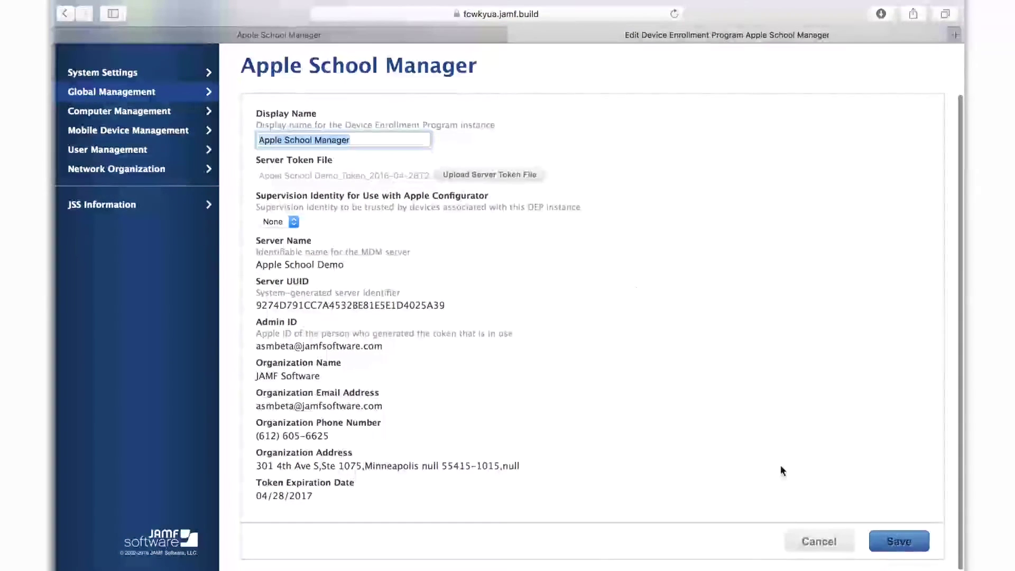
{"action": "left_click", "coordinate": [898, 539]}
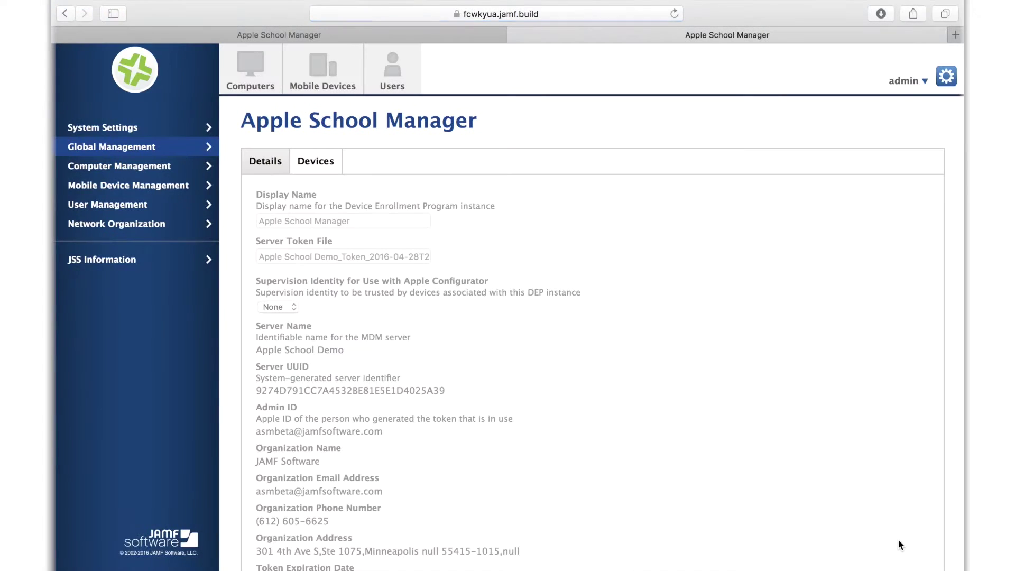
- In Apple Education Support, enable education support and tick Enable Integration for Apple School Manager
{"action": "left_click", "coordinate": [162, 185]}
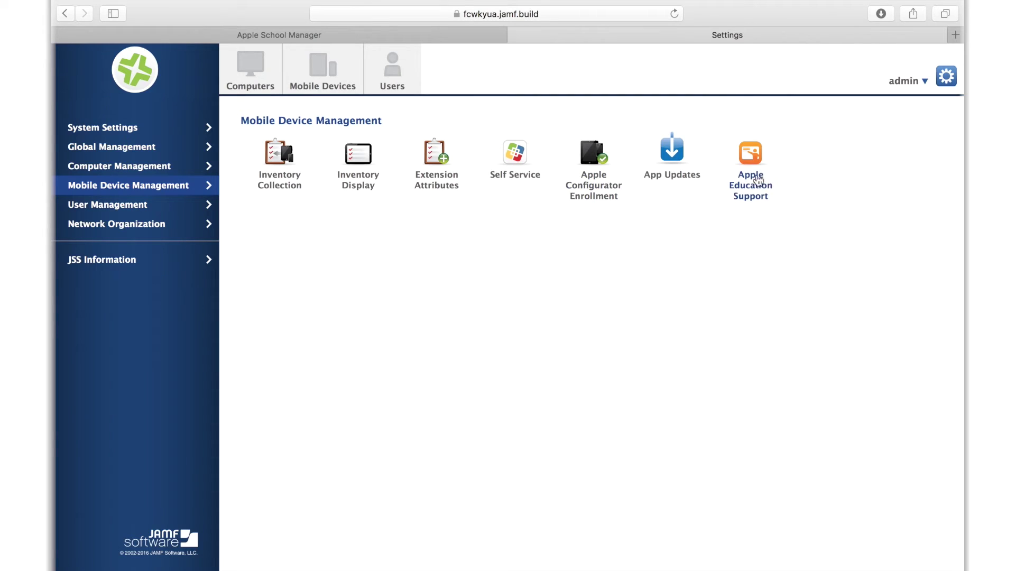
{"action": "left_click", "coordinate": [750, 176]}
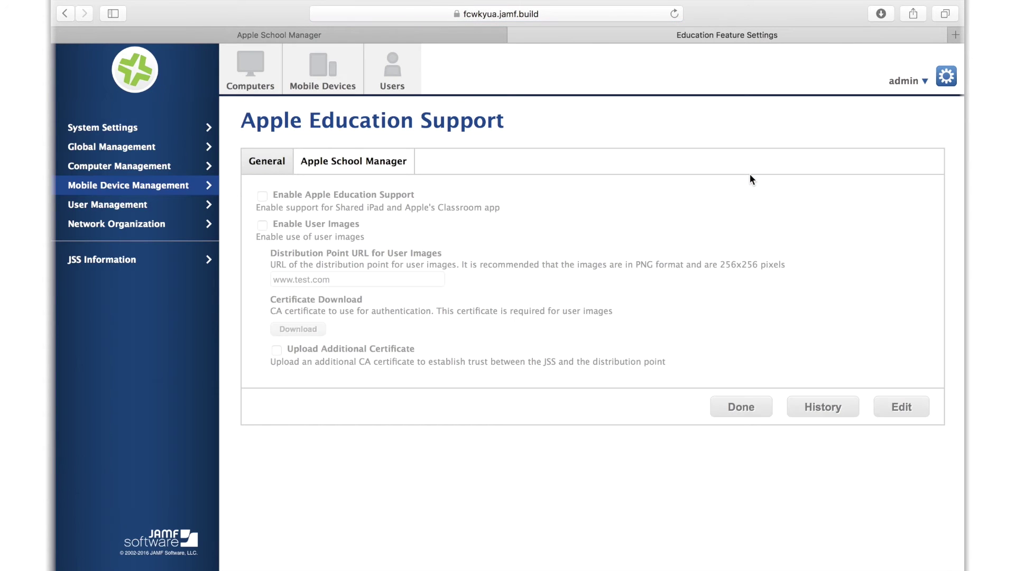
{"action": "left_click", "coordinate": [912, 408]}
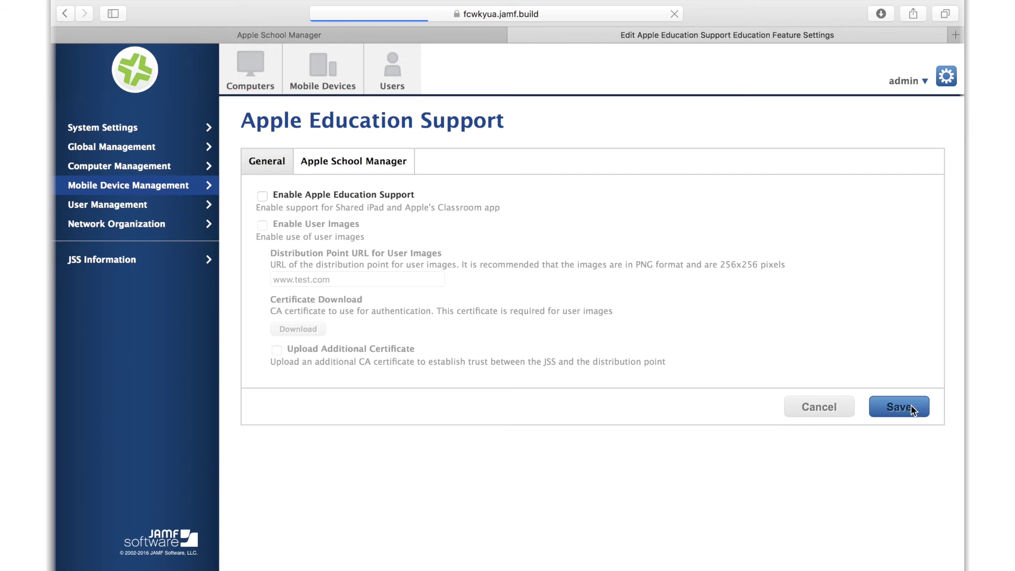
{"action": "left_click", "coordinate": [262, 196]}
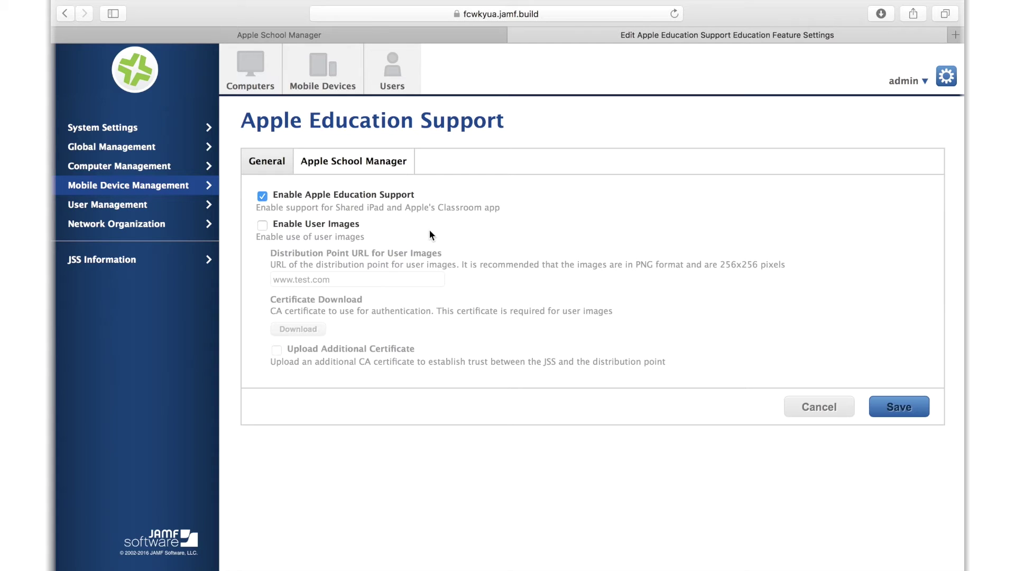
{"action": "left_click", "coordinate": [358, 162]}
{"action": "left_click", "coordinate": [263, 197]}
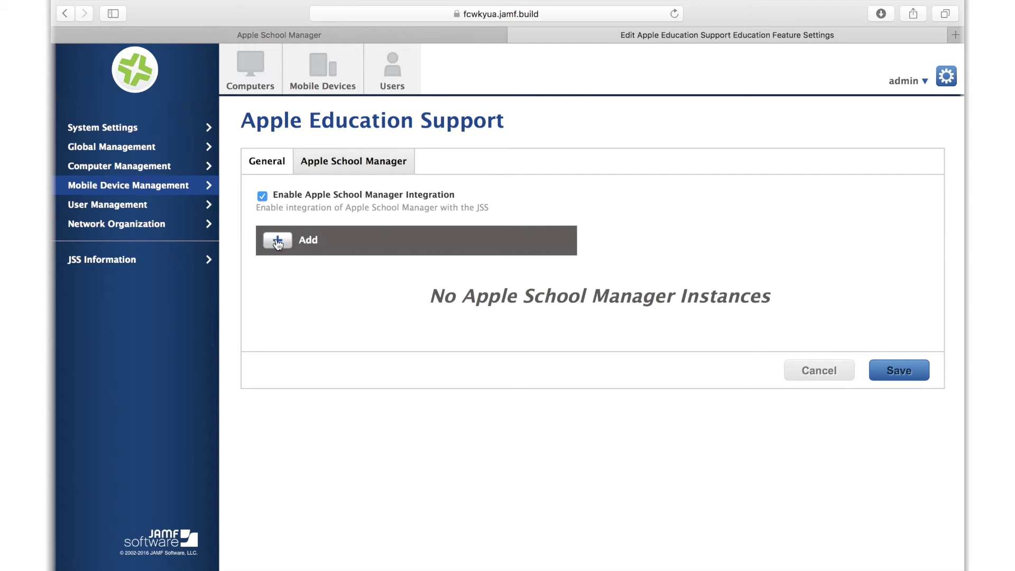
- Add an instance named 'Apple School Manager Integration' linked to the Apple School Manager DEP instance
{"action": "left_click", "coordinate": [277, 240]}
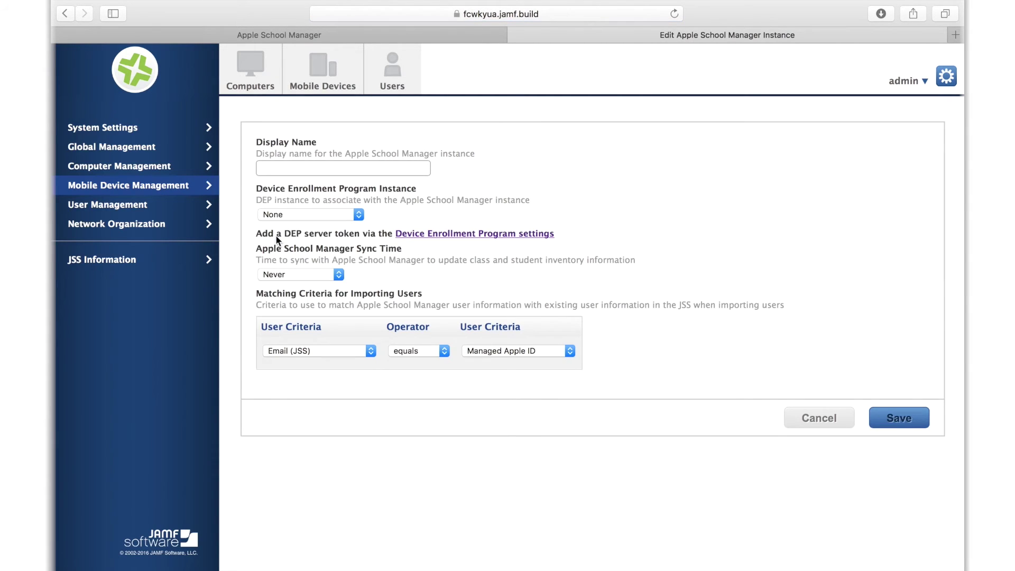
{"action": "left_click", "coordinate": [306, 167]}
{"action": "type", "text": "Apple Schoo"}
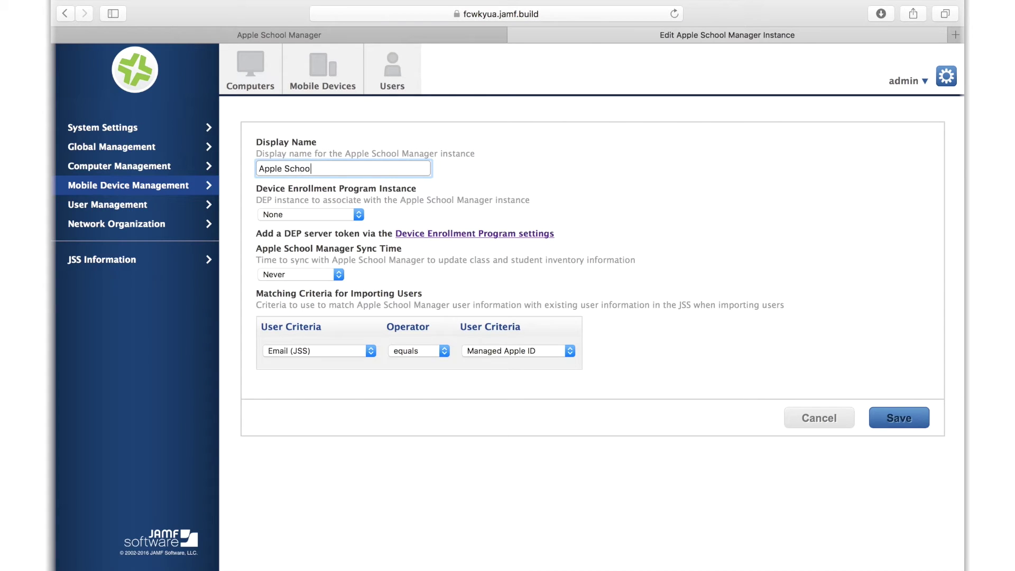
{"action": "type", "text": "l Manager Integration"}
{"action": "left_click", "coordinate": [299, 215]}
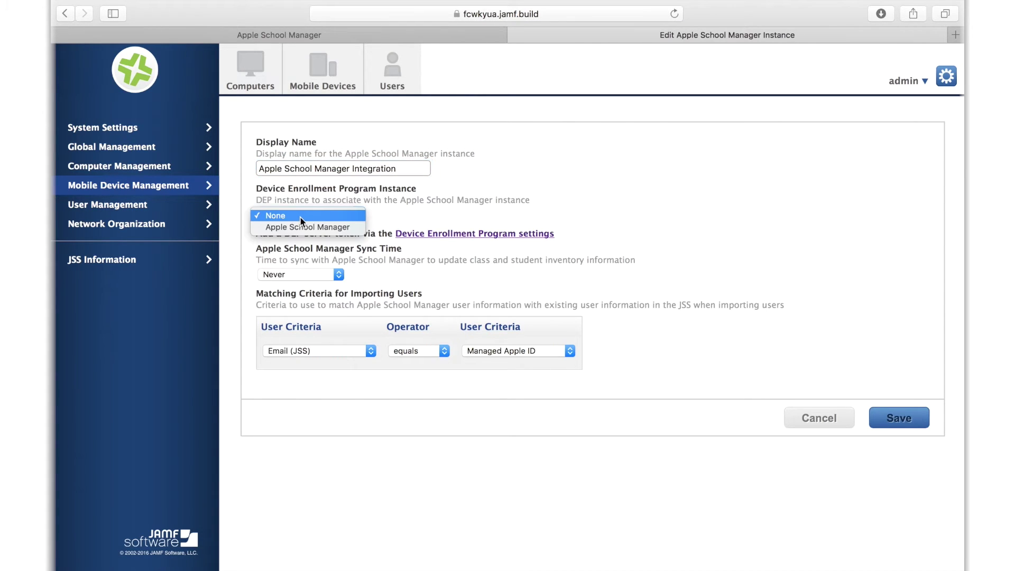
{"action": "left_click", "coordinate": [352, 227]}
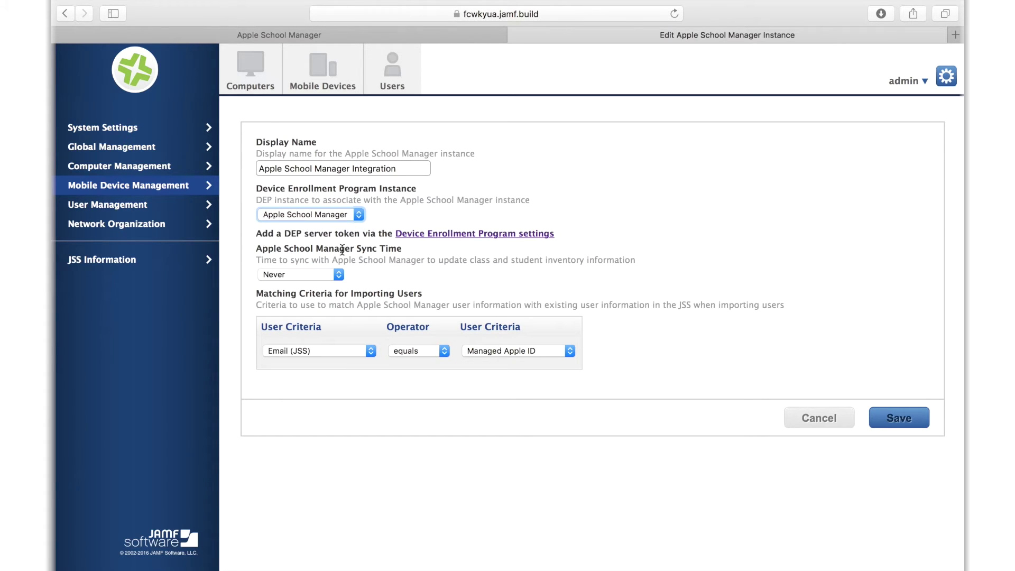
- Set the instance to sync once a day at 9:50 p.m. and save it
{"action": "left_click", "coordinate": [328, 274]}
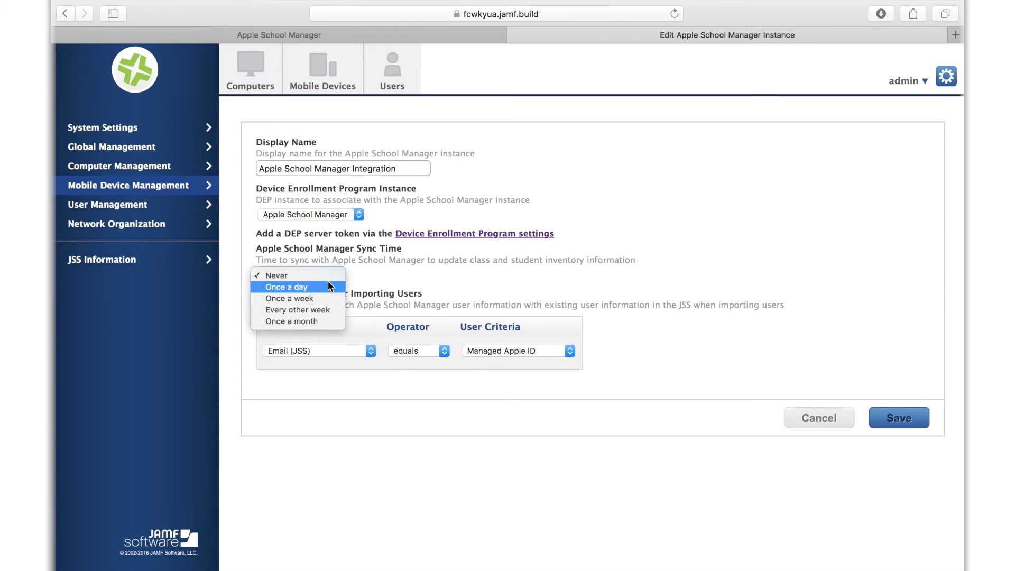
{"action": "left_click", "coordinate": [327, 287]}
{"action": "left_click", "coordinate": [280, 309]}
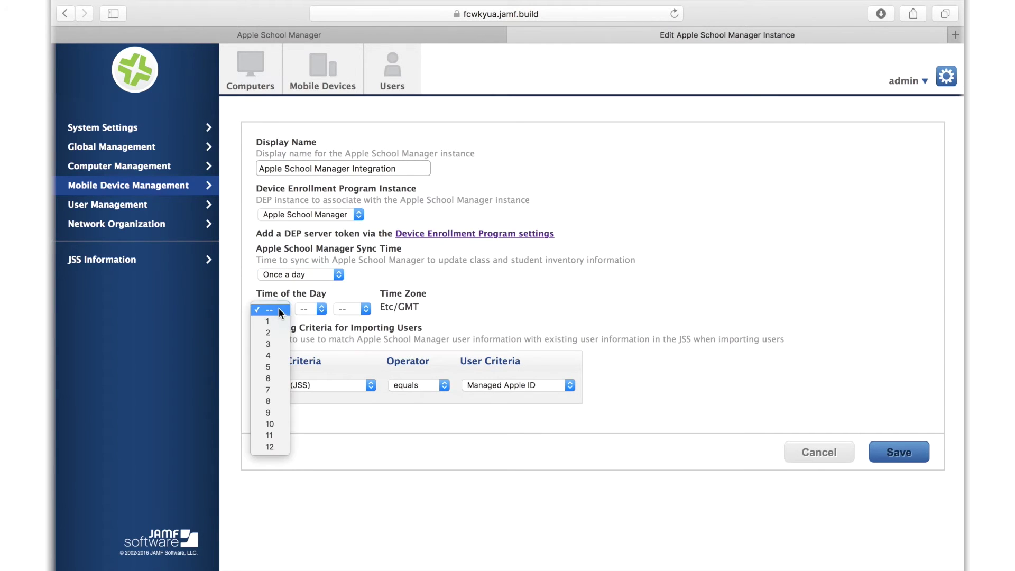
{"action": "left_click", "coordinate": [270, 402]}
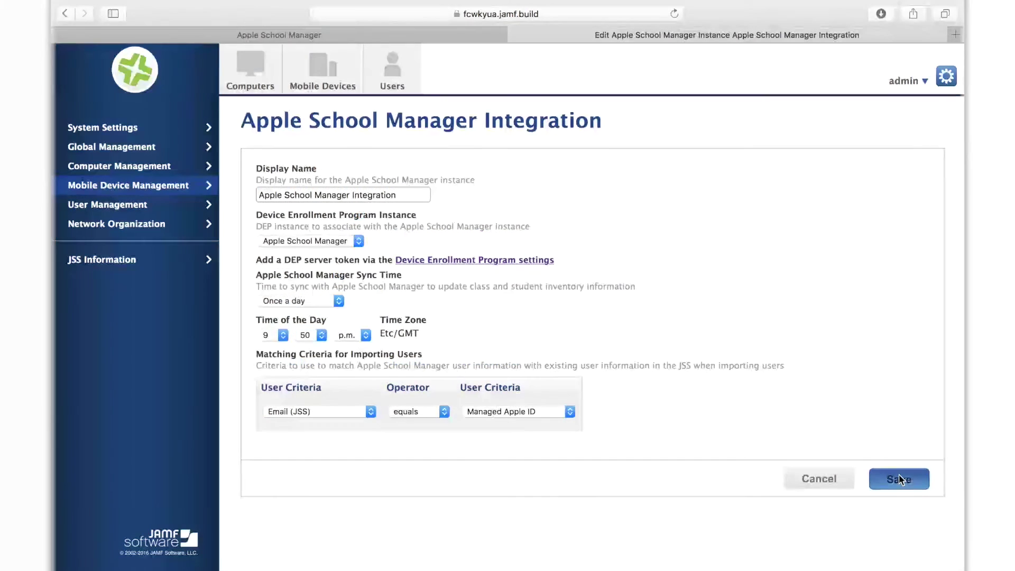
{"action": "left_click", "coordinate": [898, 452]}
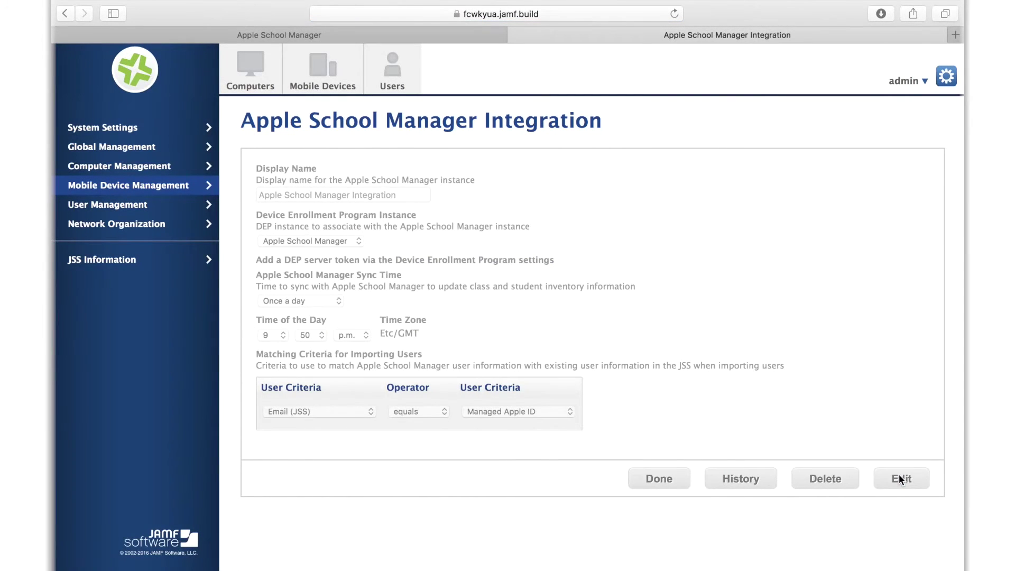
- Set user matching criteria to Username (JSS) equals Source System Identifier and save
{"action": "left_click", "coordinate": [901, 479]}
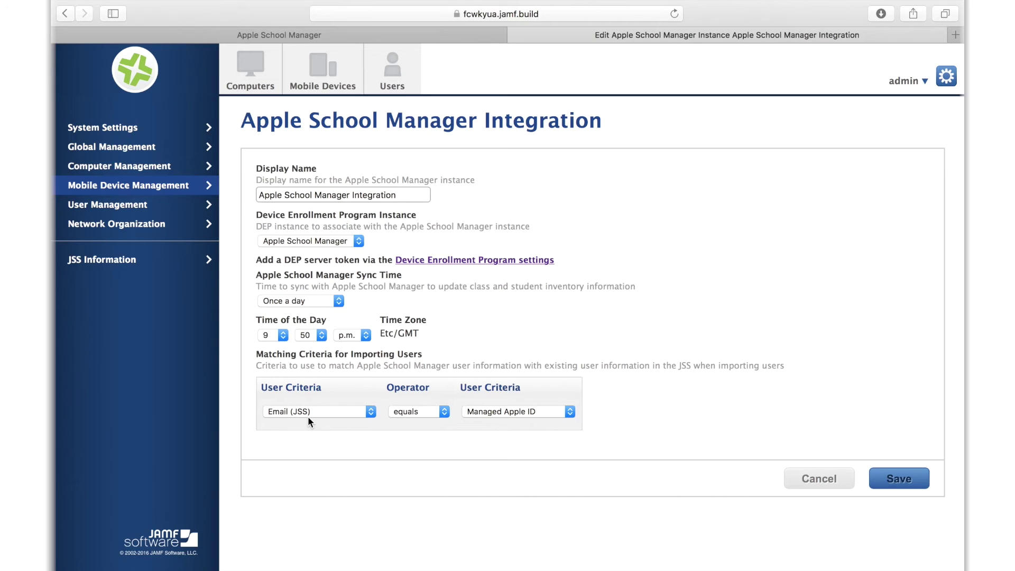
{"action": "left_click", "coordinate": [410, 412]}
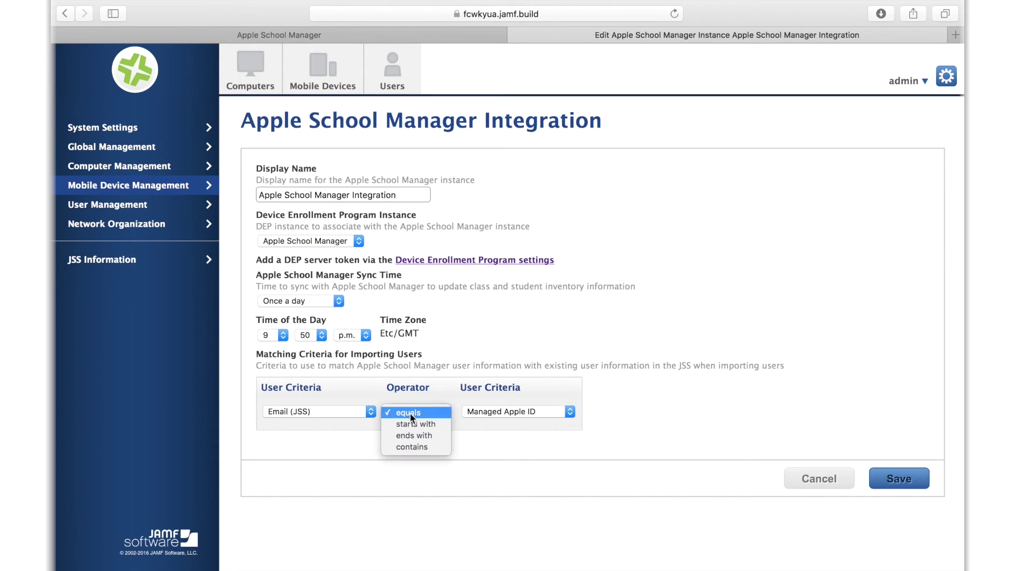
{"action": "left_click", "coordinate": [438, 424]}
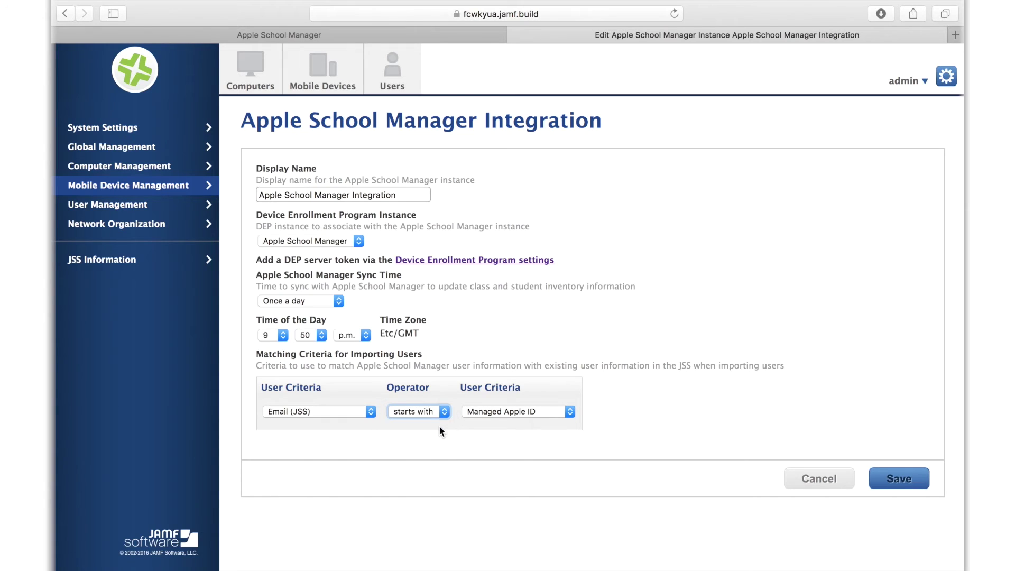
{"action": "left_click", "coordinate": [360, 412]}
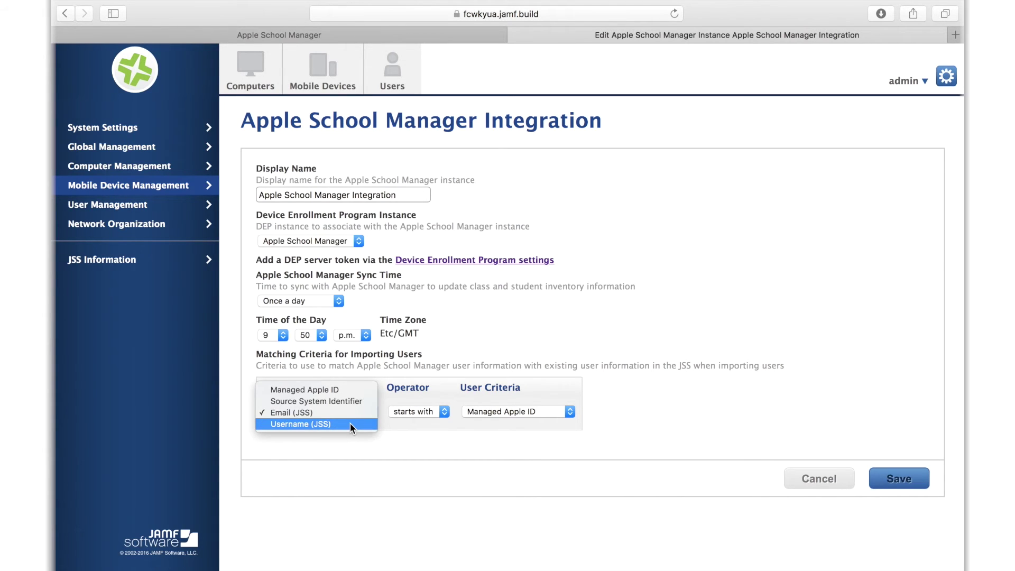
{"action": "left_click", "coordinate": [350, 423]}
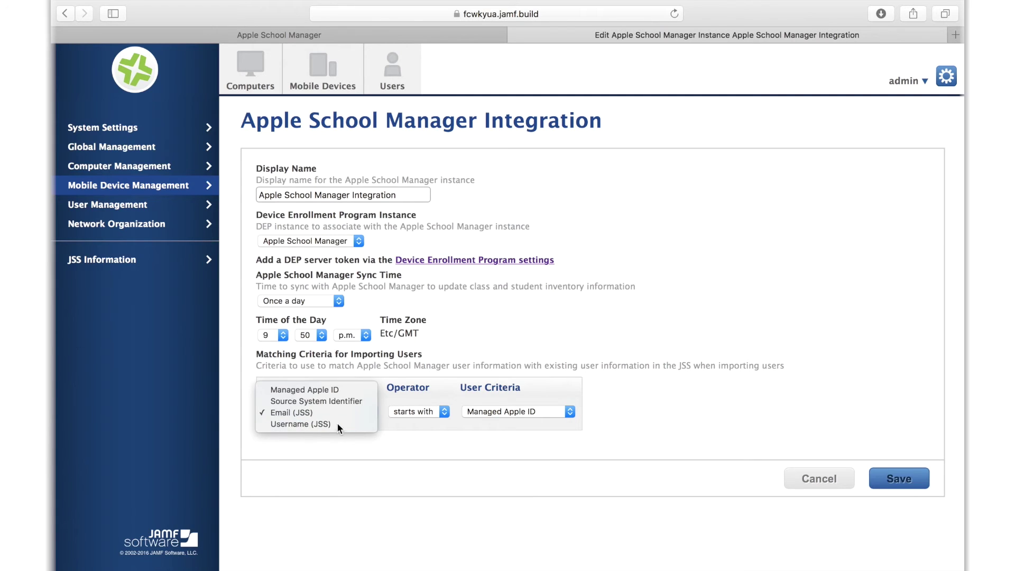
{"action": "left_click", "coordinate": [416, 412]}
{"action": "left_click", "coordinate": [416, 401]}
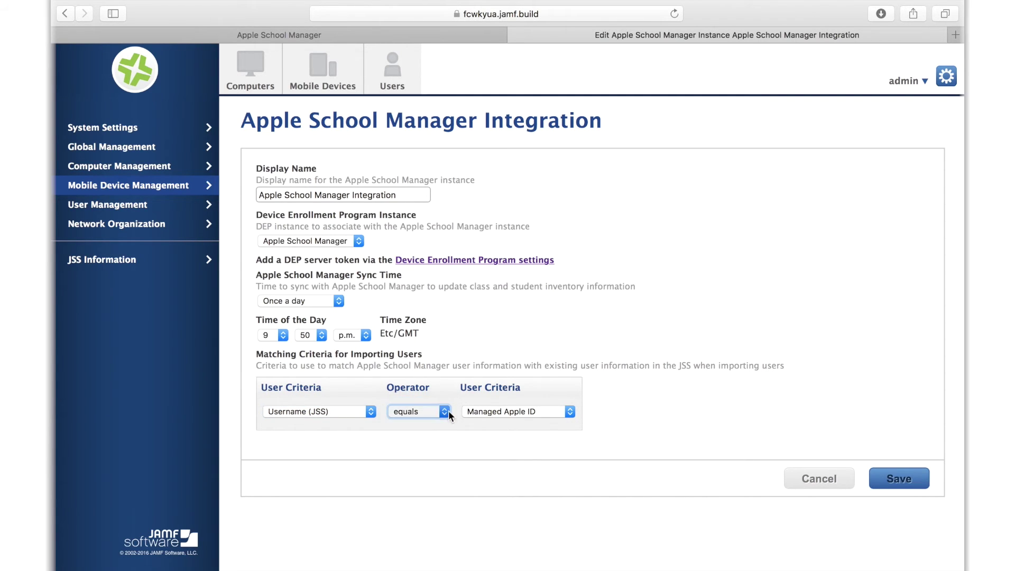
{"action": "left_click", "coordinate": [499, 411]}
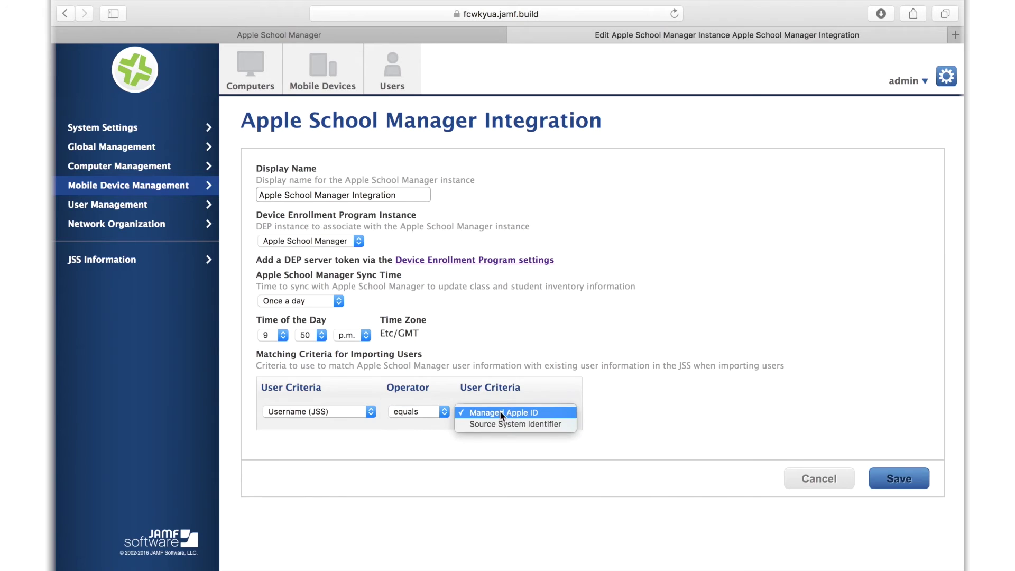
{"action": "left_click", "coordinate": [571, 424]}
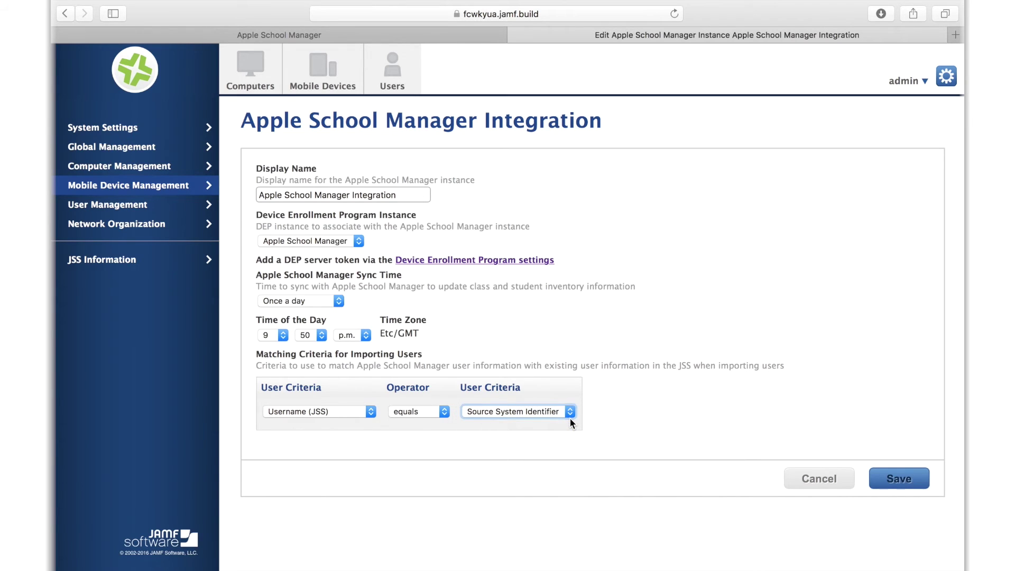
{"action": "left_click", "coordinate": [894, 478]}
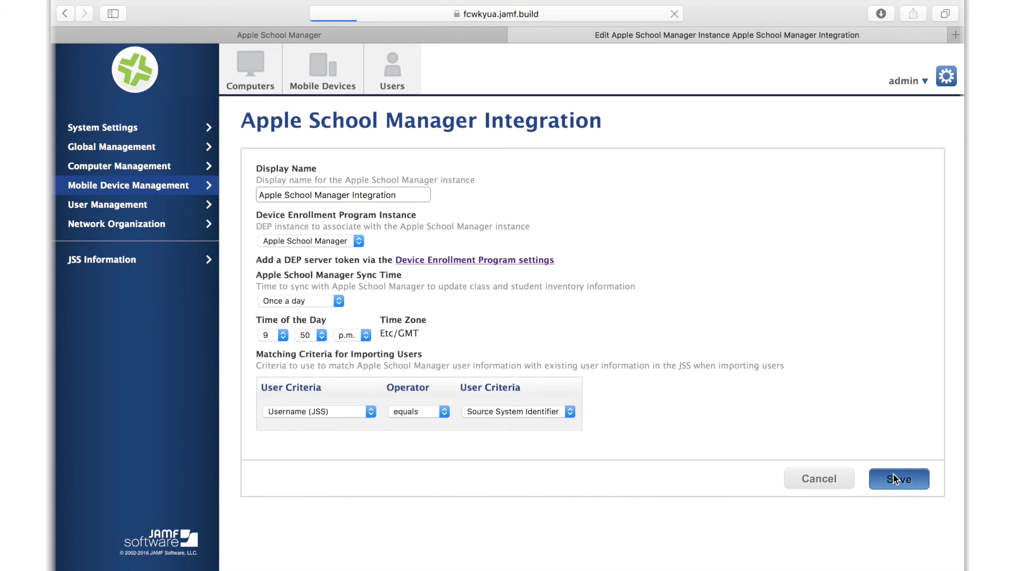
- List all 99 users with an empty Users search and start an import from Apple School Manager
{"action": "left_click", "coordinate": [660, 478]}
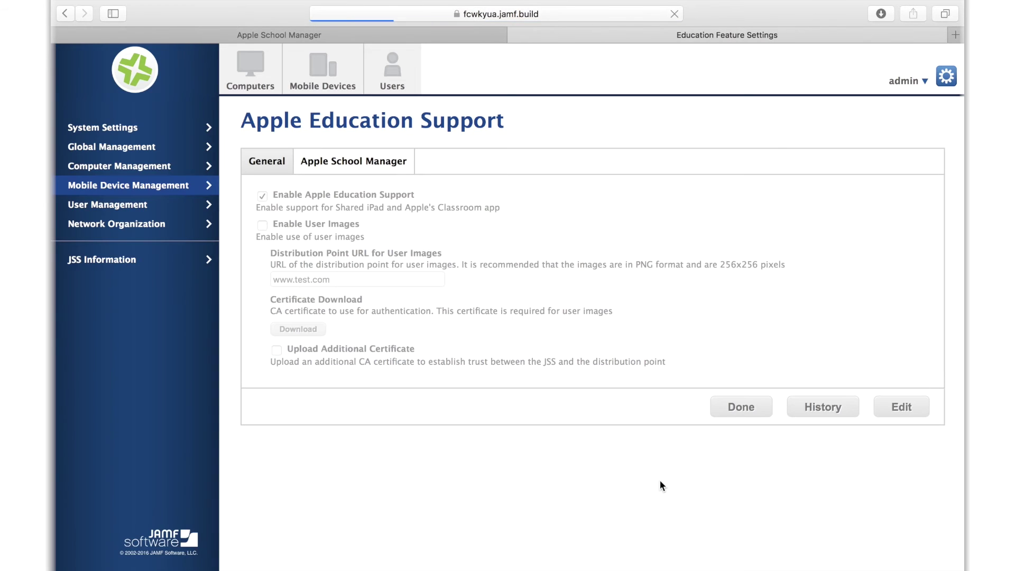
{"action": "left_click", "coordinate": [737, 406]}
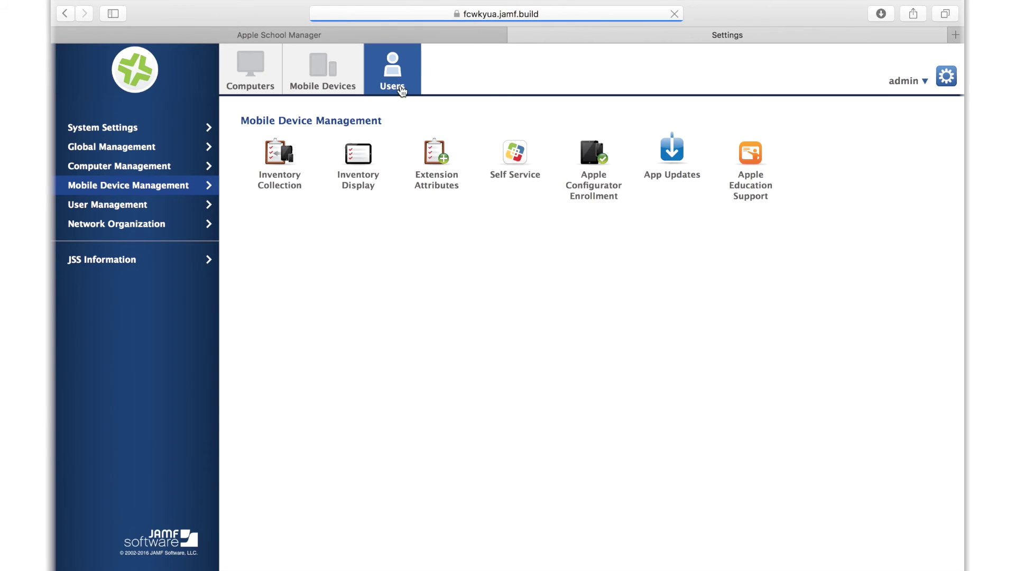
{"action": "left_click", "coordinate": [399, 84]}
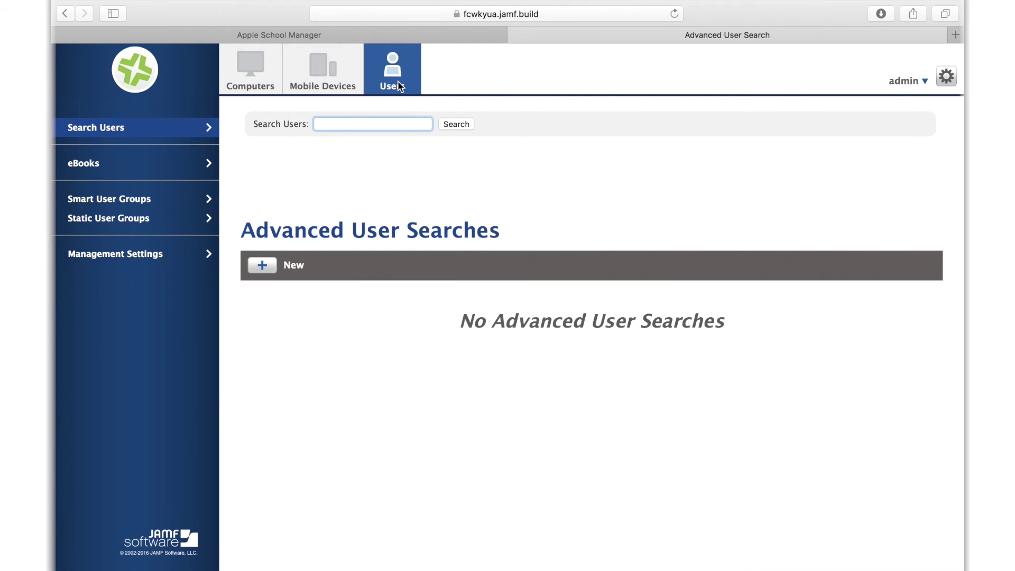
{"action": "left_click", "coordinate": [450, 122]}
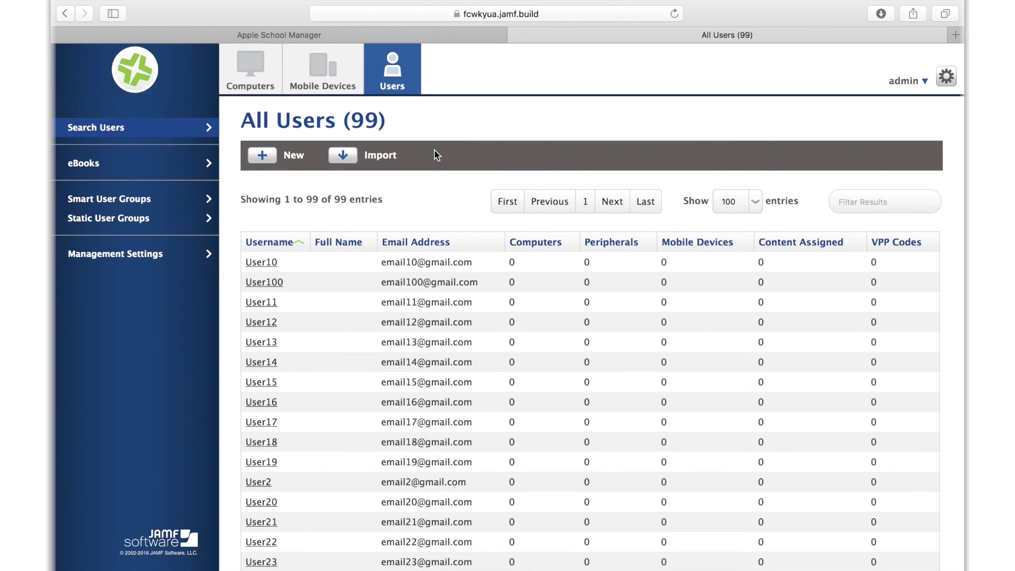
{"action": "left_click", "coordinate": [347, 158]}
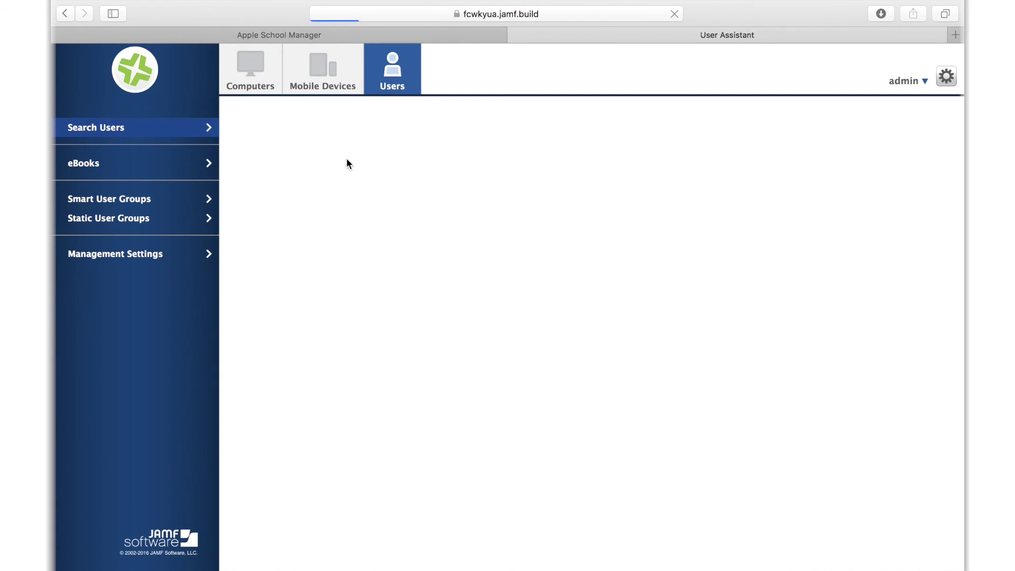
- Choose a subset of users to import, filtered by the criterion Grade equals 2
{"action": "left_click", "coordinate": [412, 214]}
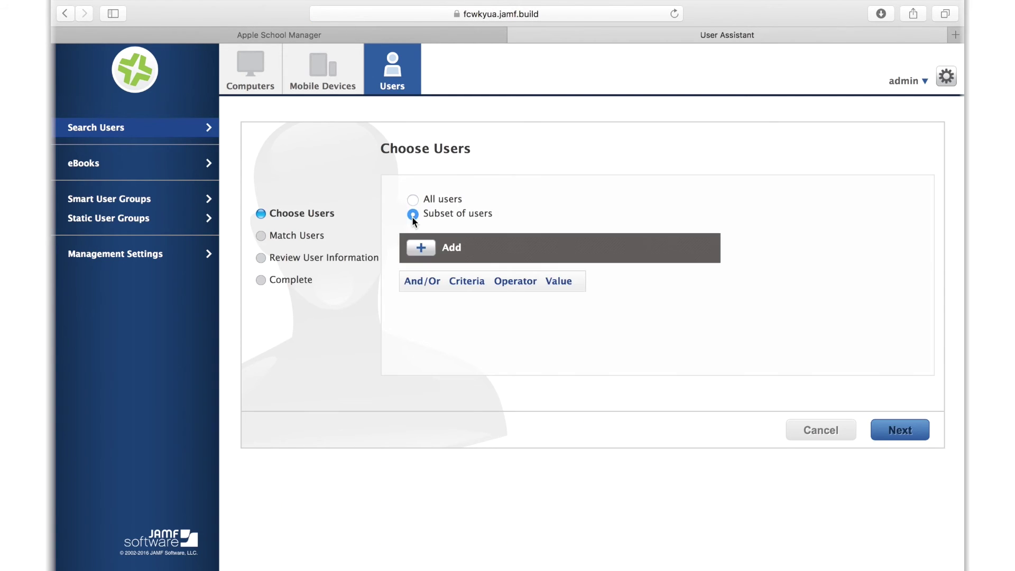
{"action": "left_click", "coordinate": [421, 247]}
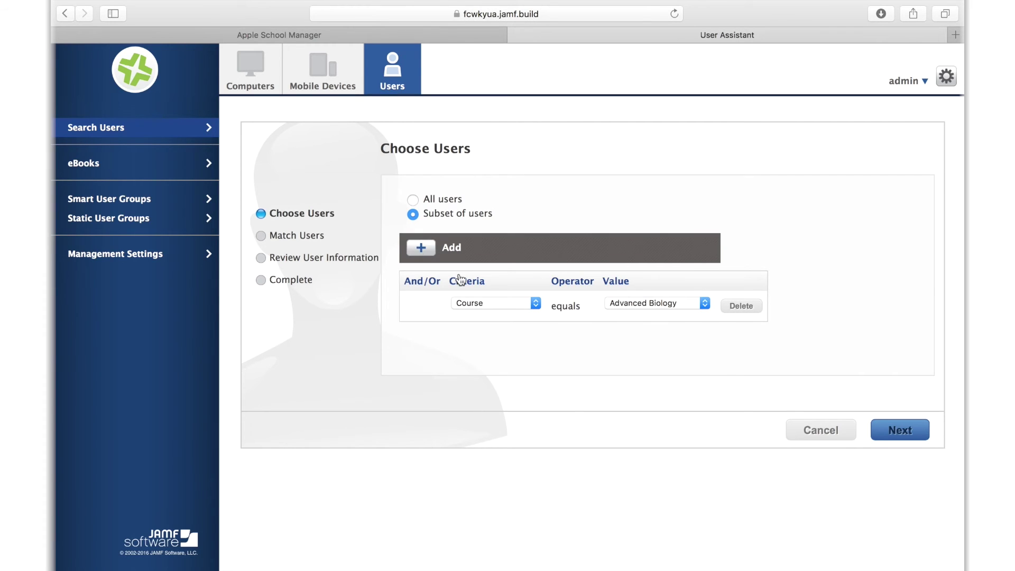
{"action": "left_click", "coordinate": [628, 305]}
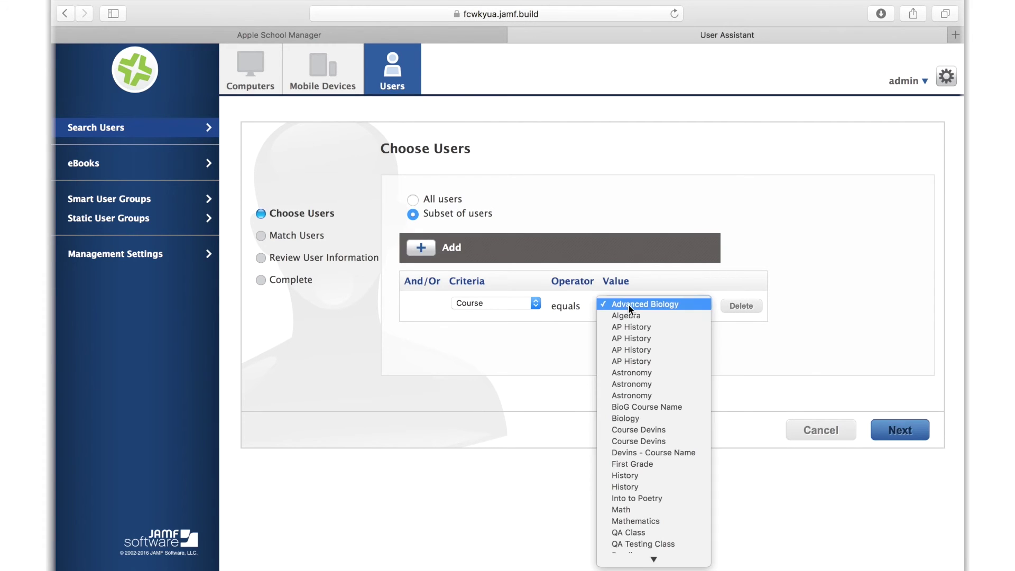
{"action": "left_click", "coordinate": [628, 304]}
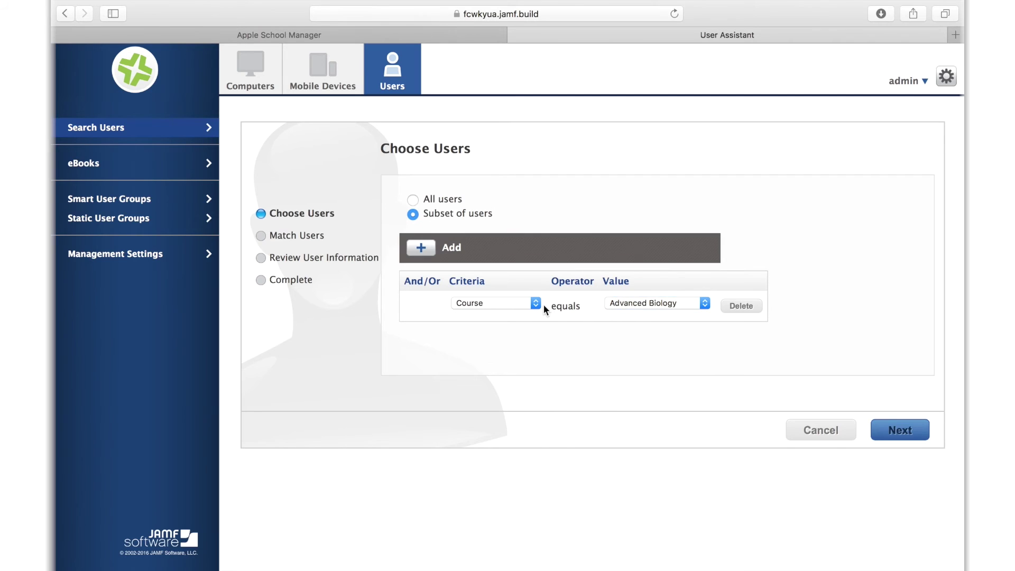
{"action": "left_click", "coordinate": [529, 303]}
{"action": "left_click", "coordinate": [519, 326]}
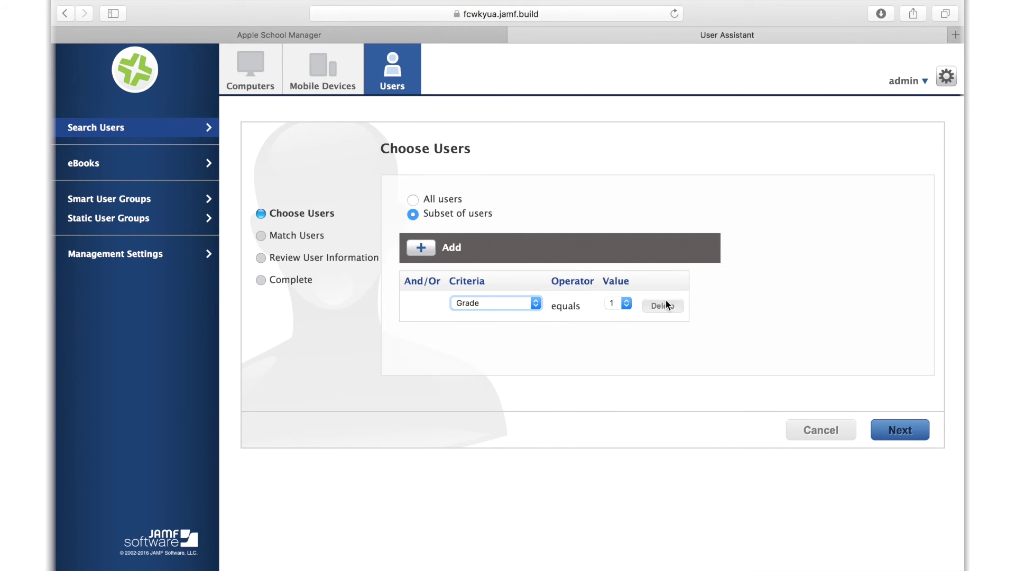
{"action": "left_click", "coordinate": [620, 303]}
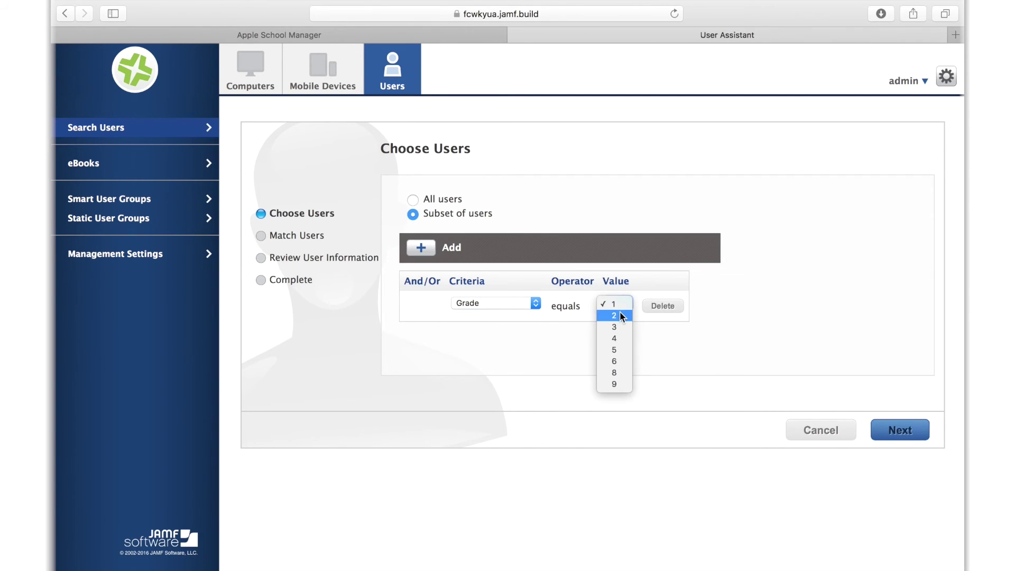
{"action": "left_click", "coordinate": [620, 315]}
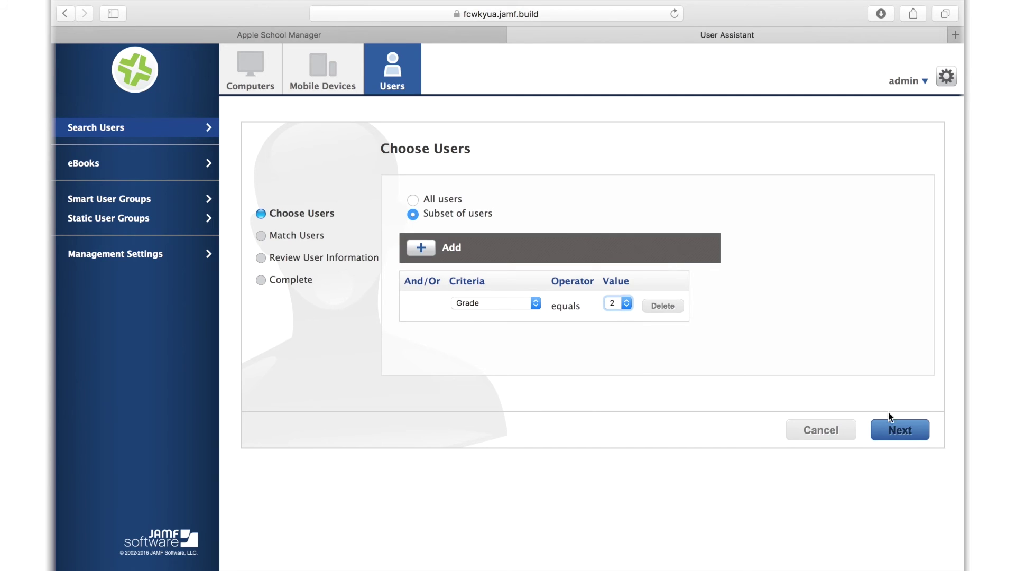
- Review the updated and existing users, then complete the import of 25 new users
{"action": "left_click", "coordinate": [906, 429]}
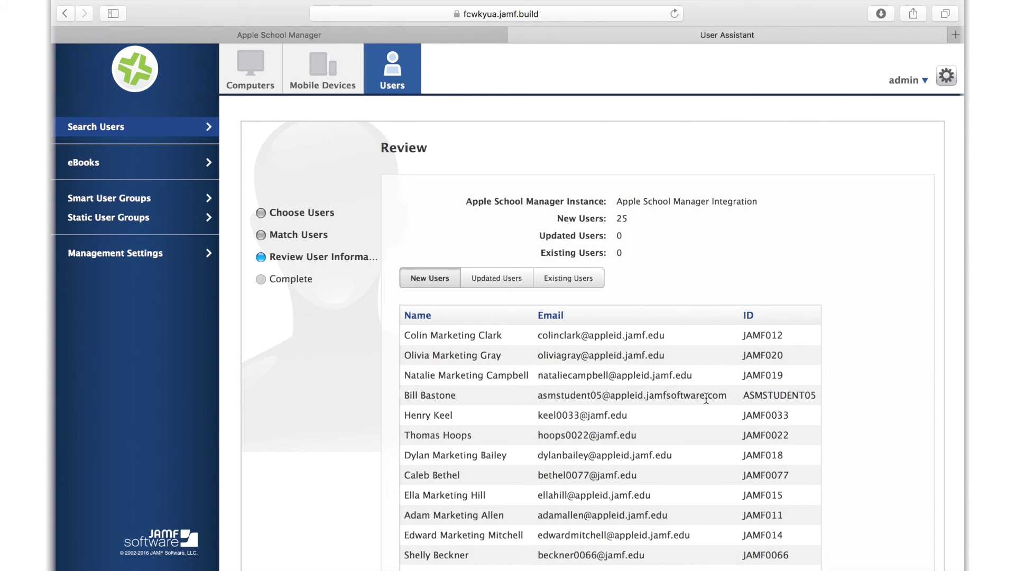
{"action": "scroll", "coordinate": [478, 358], "scroll_direction": "down", "scroll_amount": 4}
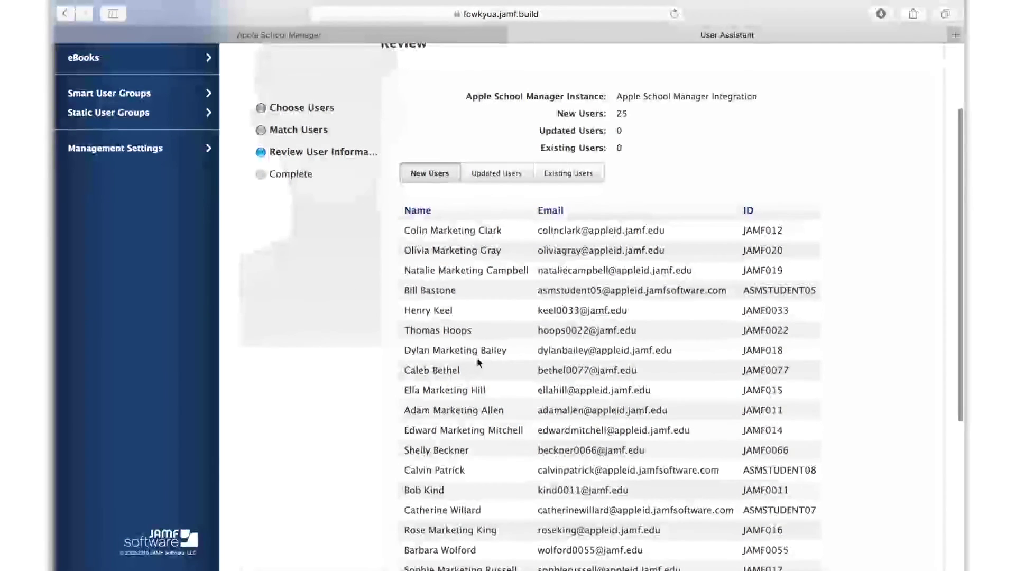
{"action": "left_click", "coordinate": [487, 173]}
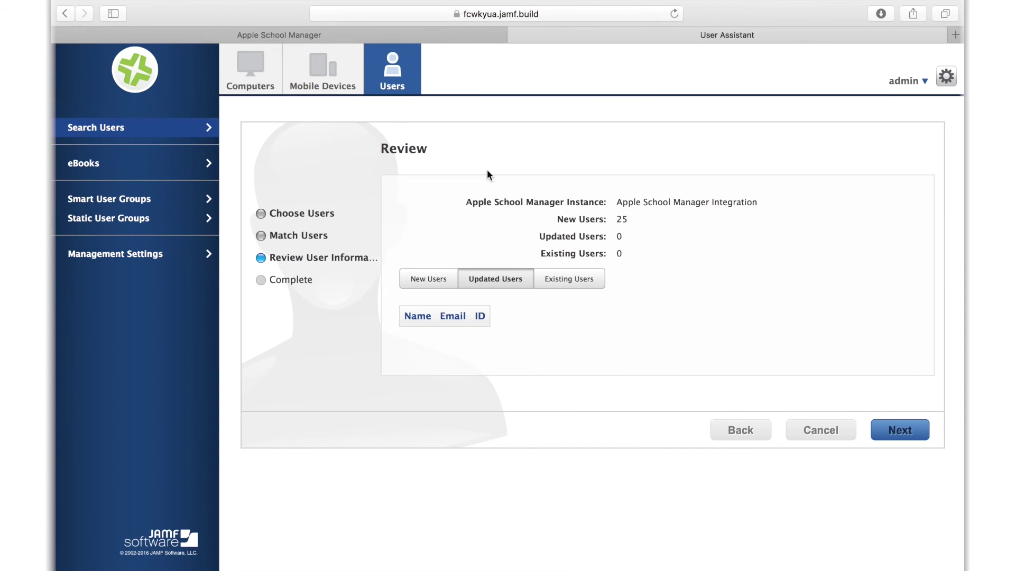
{"action": "left_click", "coordinate": [569, 278]}
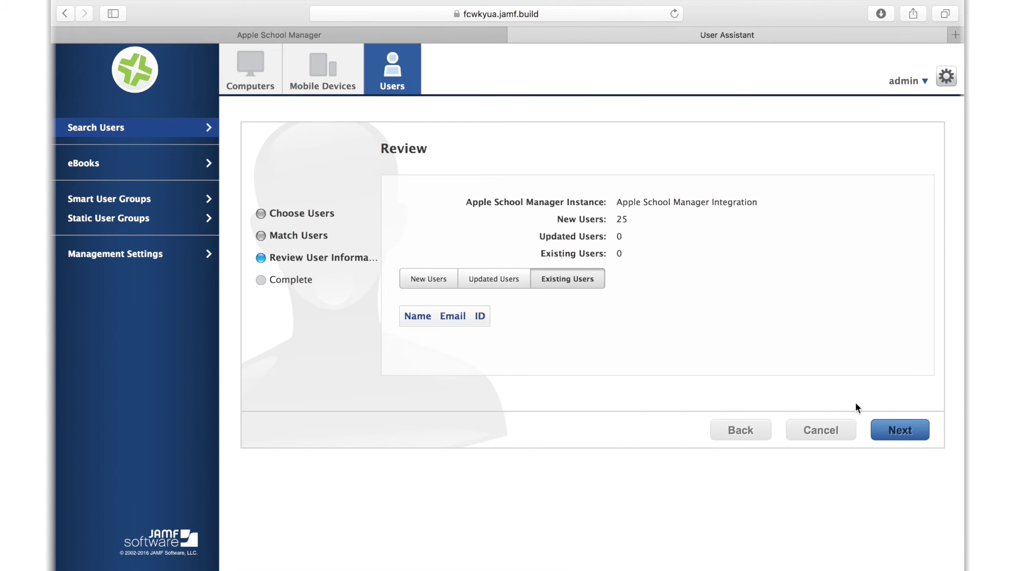
{"action": "left_click", "coordinate": [915, 436]}
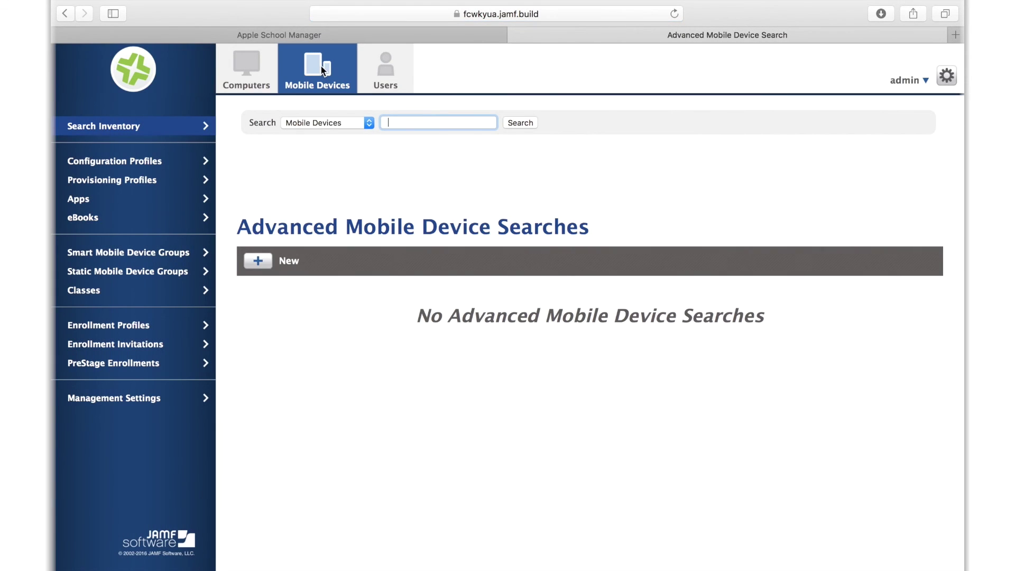
- Import the Algebra 3 class from Apple School Manager into the Classes list
{"action": "left_click", "coordinate": [152, 294]}
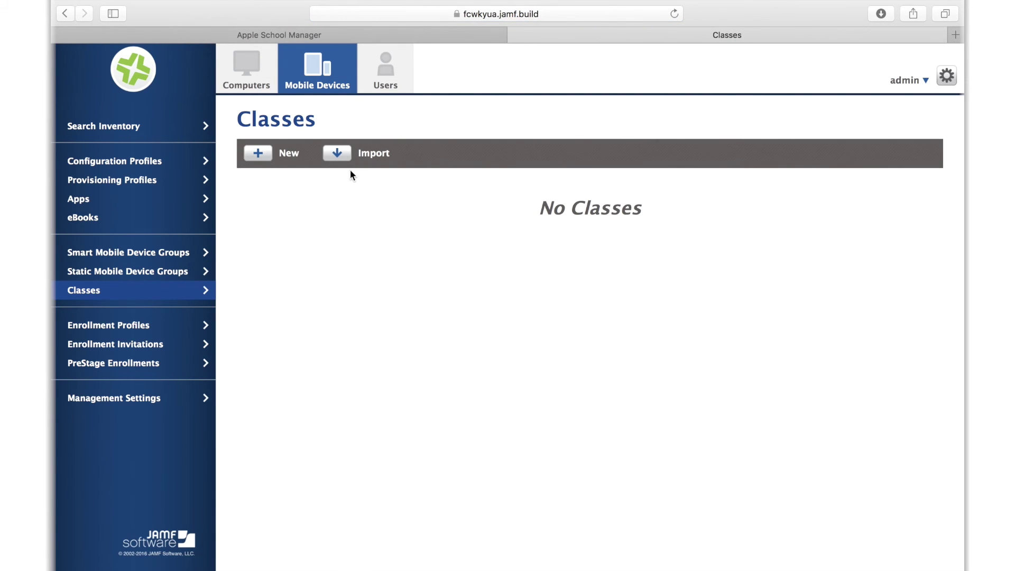
{"action": "left_click", "coordinate": [338, 158]}
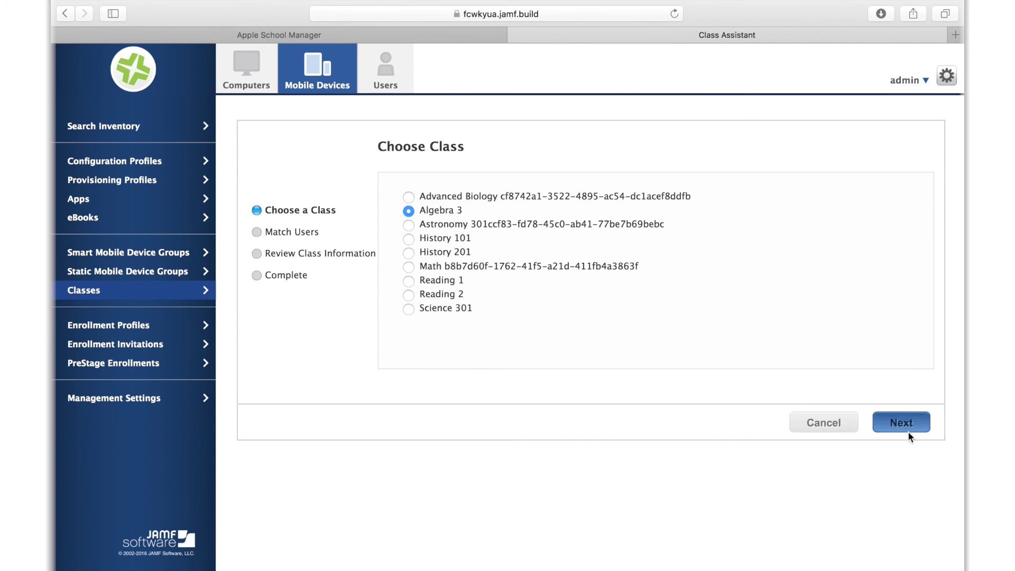
{"action": "left_click", "coordinate": [921, 427]}
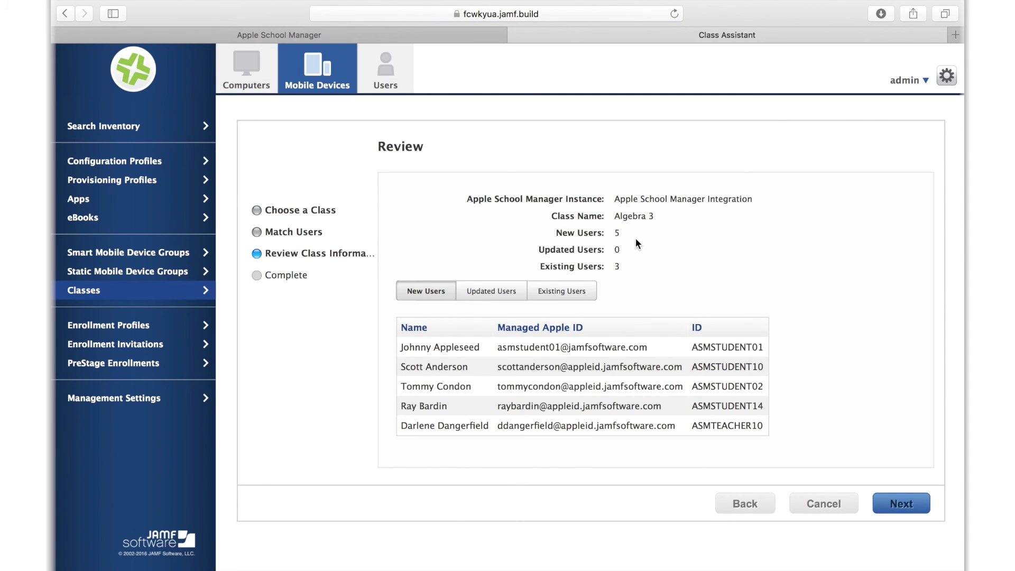
{"action": "left_click", "coordinate": [901, 503]}
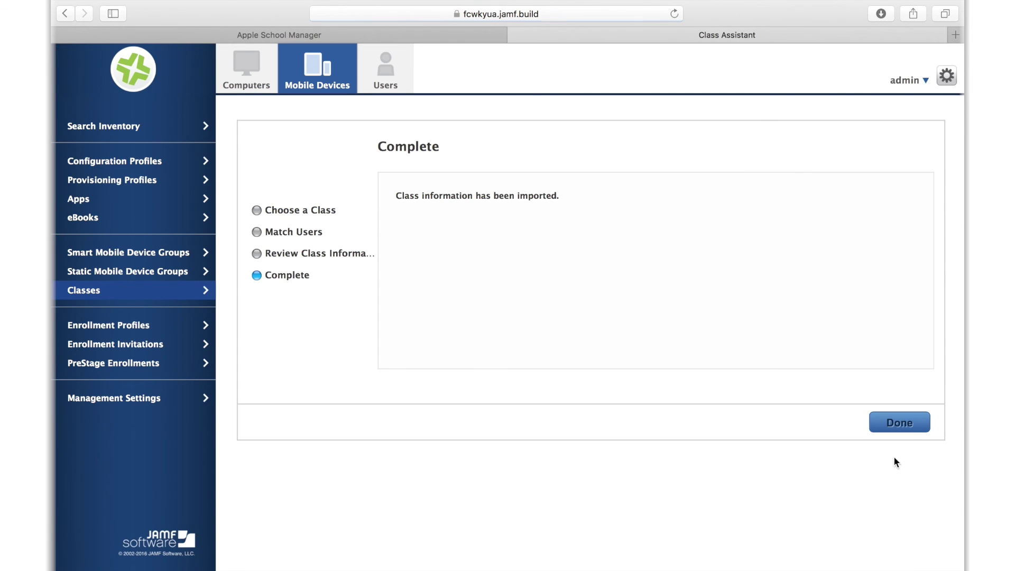
{"action": "left_click", "coordinate": [902, 427]}
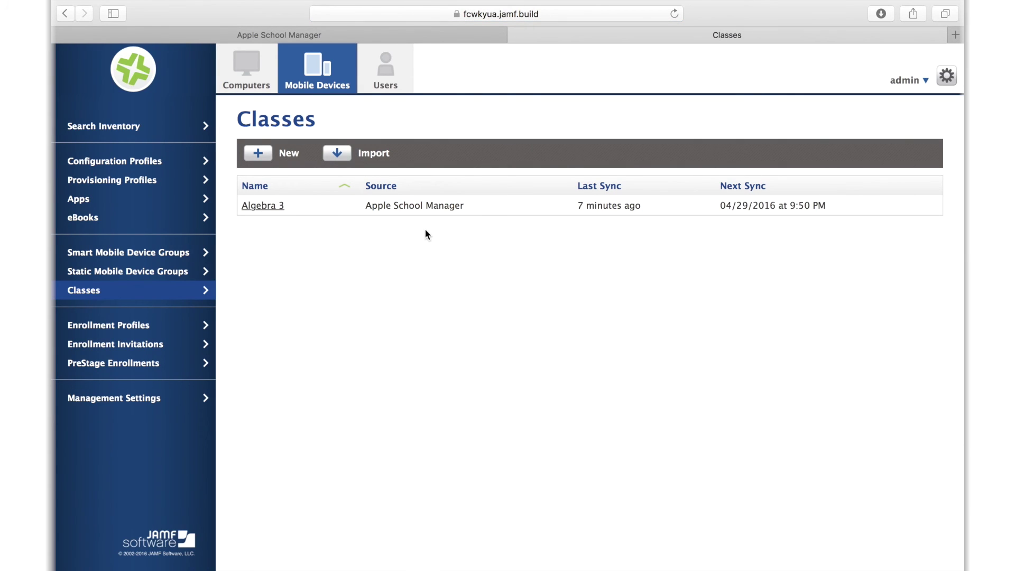
{"action": "left_click_drag", "start_coordinate": [376, 206], "coordinate": [478, 207]}
- Open the Algebra 3 class page and check its 7 students, then its 1 teacher
{"action": "left_click", "coordinate": [477, 242]}
{"action": "left_click", "coordinate": [269, 209]}
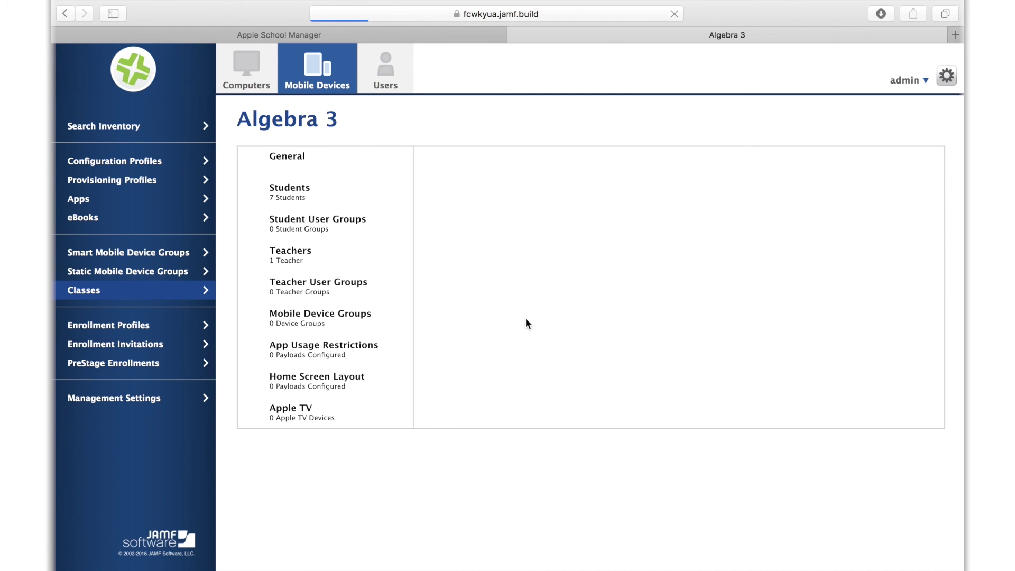
{"action": "left_click", "coordinate": [330, 201]}
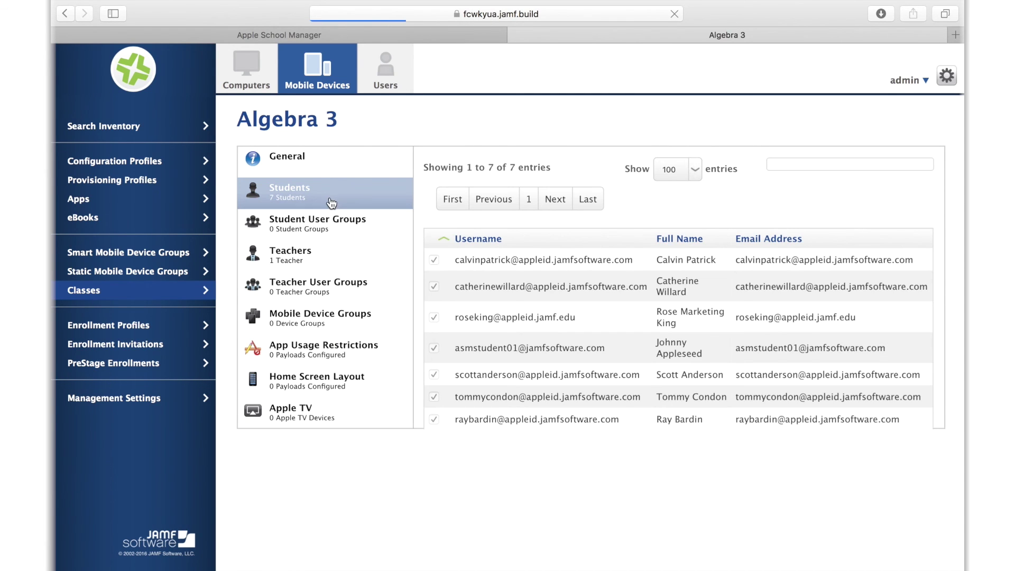
{"action": "left_click", "coordinate": [283, 188]}
{"action": "left_click", "coordinate": [296, 258]}
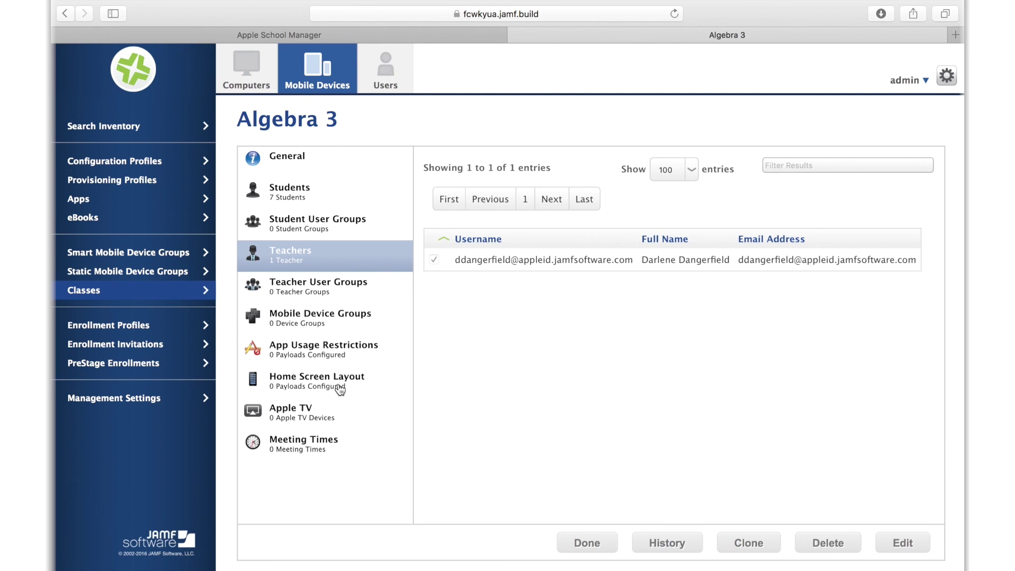
- Revisit Algebra 3's General details, its 7 Students, and its 1 Teacher
{"action": "left_click", "coordinate": [290, 158]}
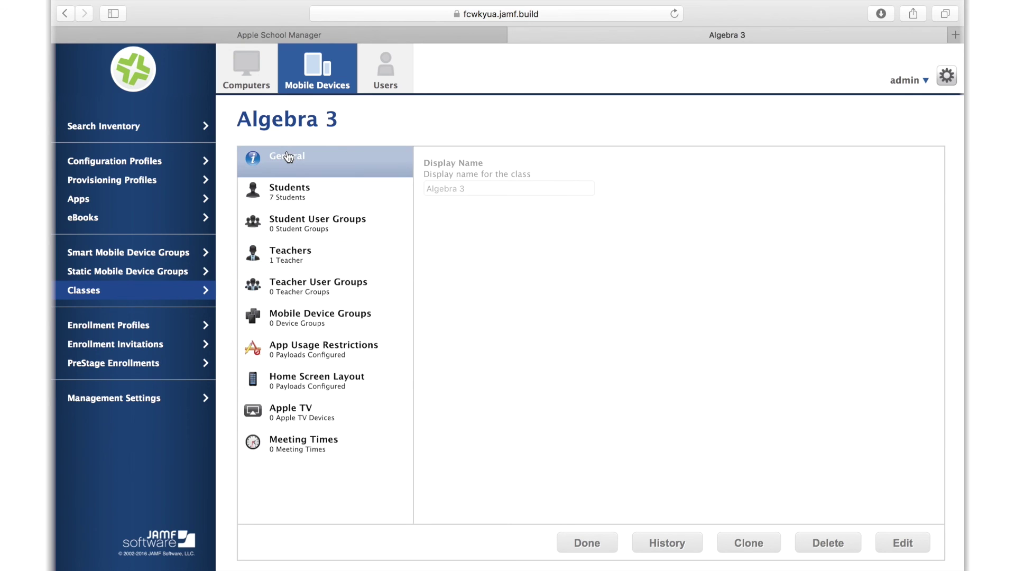
{"action": "left_click", "coordinate": [315, 196]}
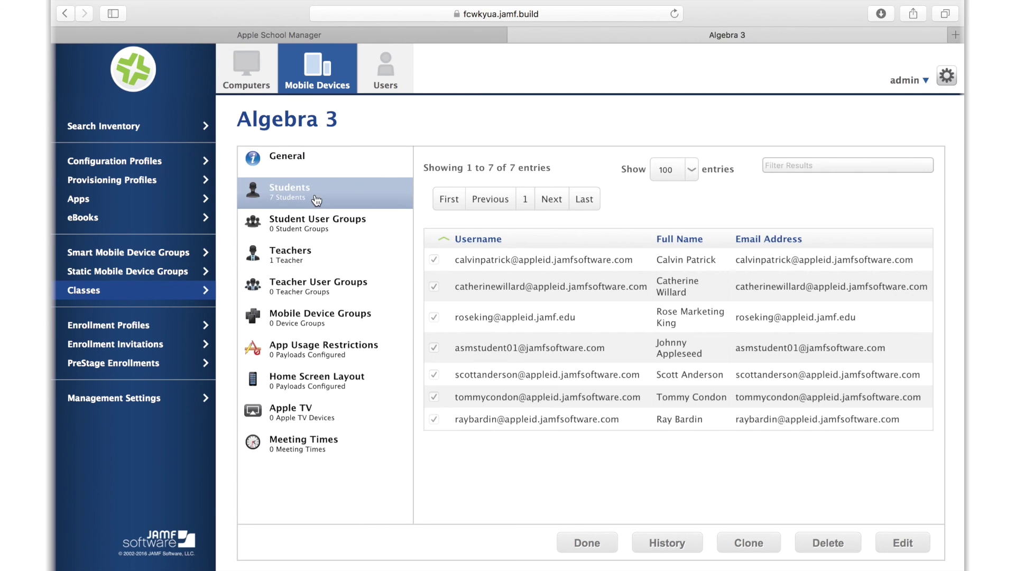
{"action": "left_click", "coordinate": [328, 259]}
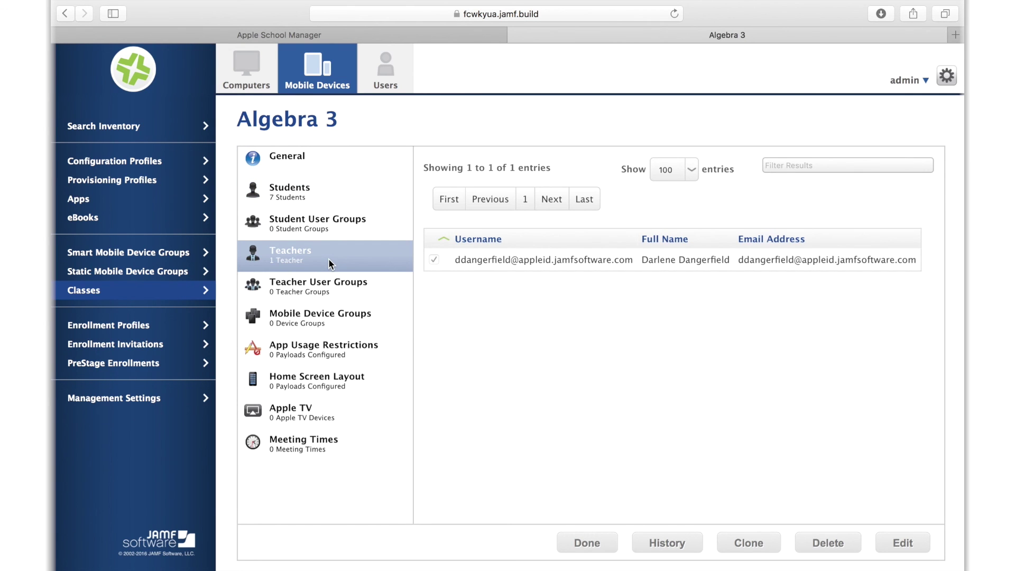